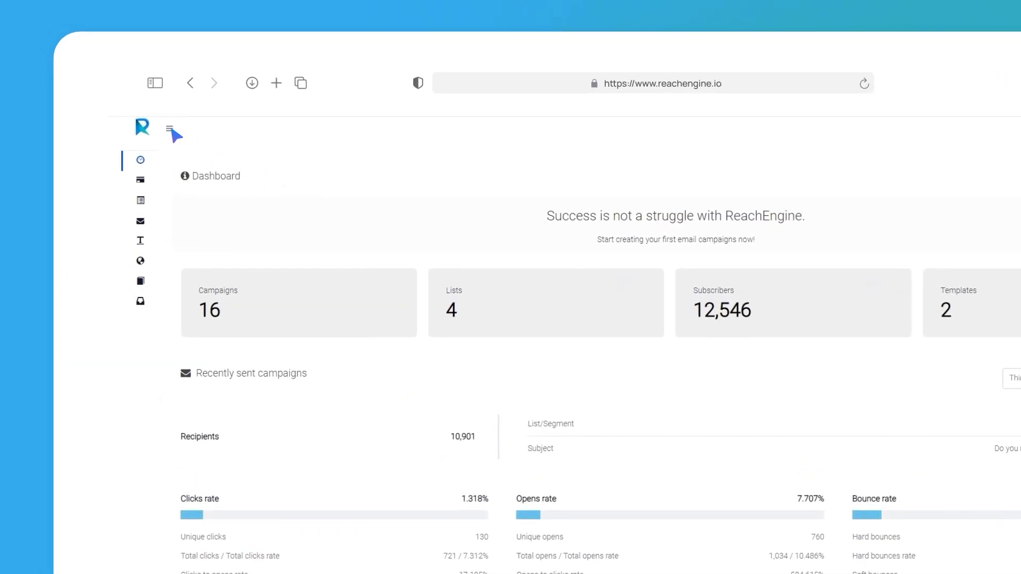
# Step: Open the overview of all campaigns and start creating a new campaign
pyautogui.click(169, 131)
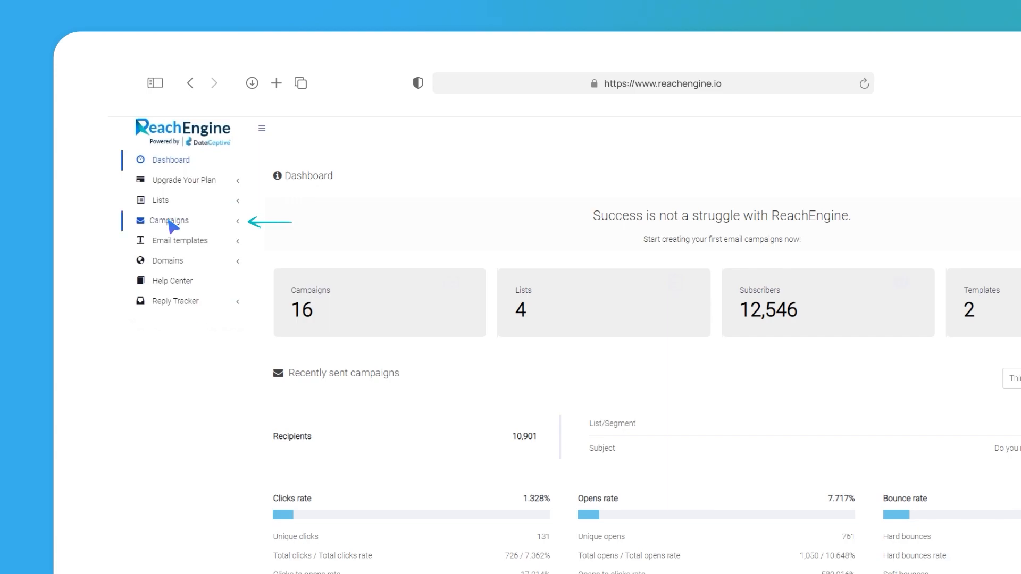
pyautogui.click(170, 222)
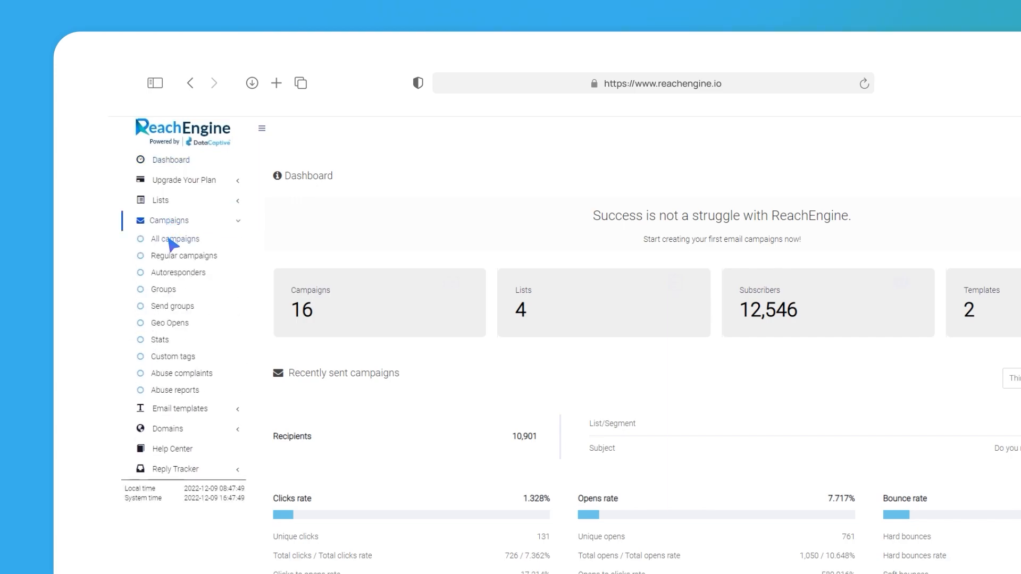
pyautogui.click(170, 241)
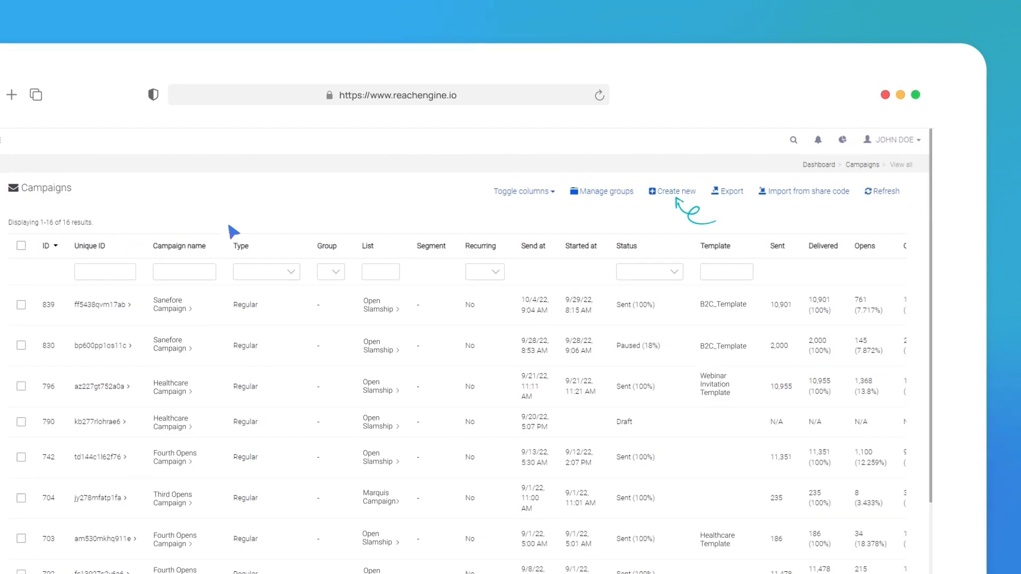
pyautogui.click(666, 195)
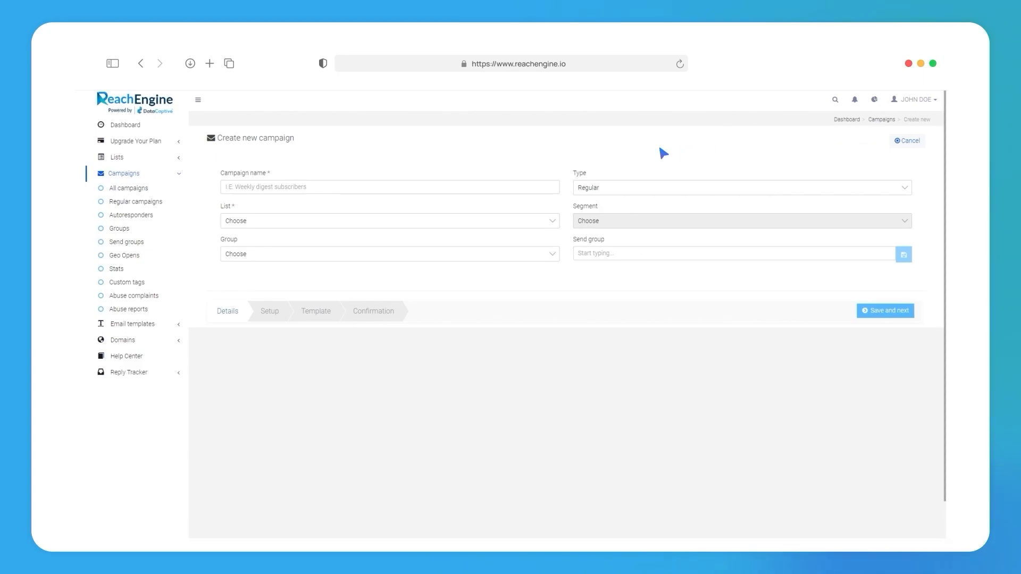
# Step: Name the campaign "Drip Campaign - 1", set its type to Autoresponder, and choose the first subscriber list offered
pyautogui.click(245, 188)
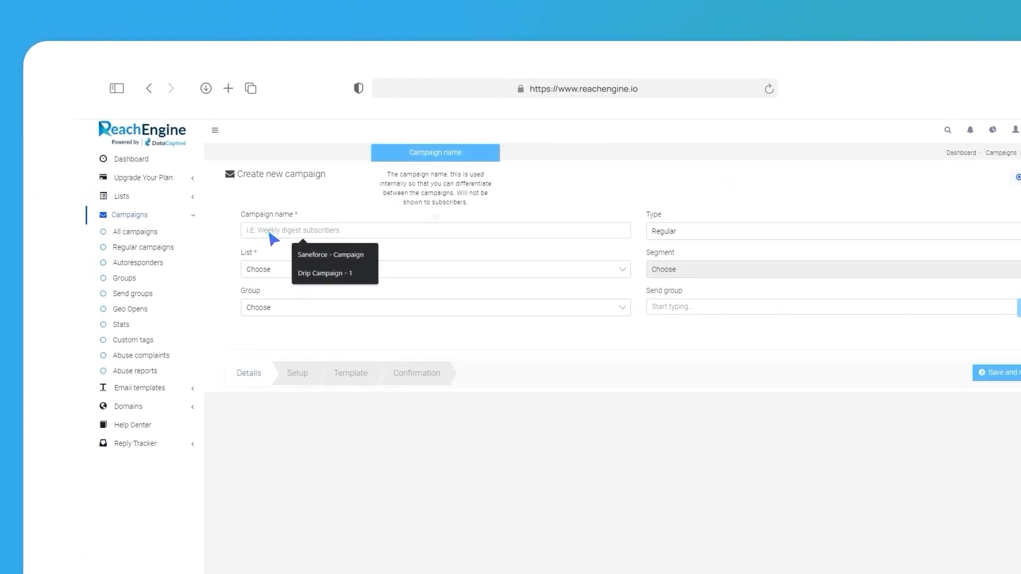
pyautogui.click(322, 273)
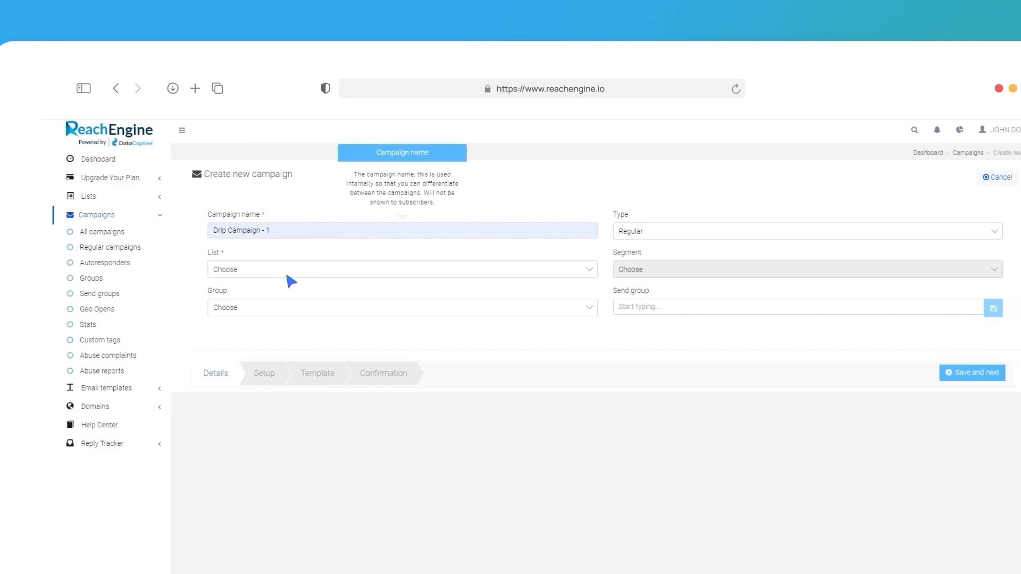
pyautogui.click(581, 234)
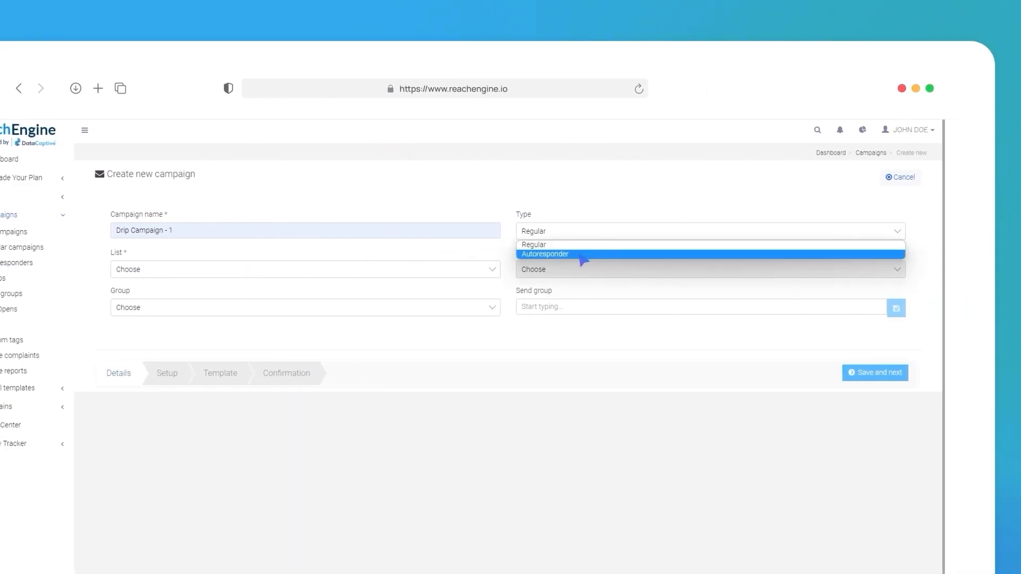
pyautogui.click(582, 254)
pyautogui.click(337, 272)
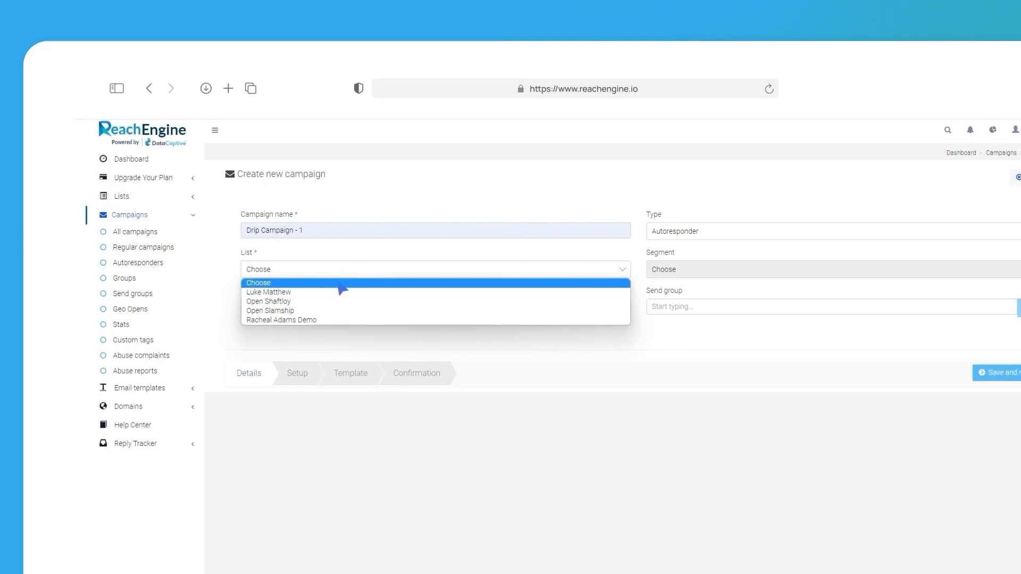
pyautogui.click(340, 292)
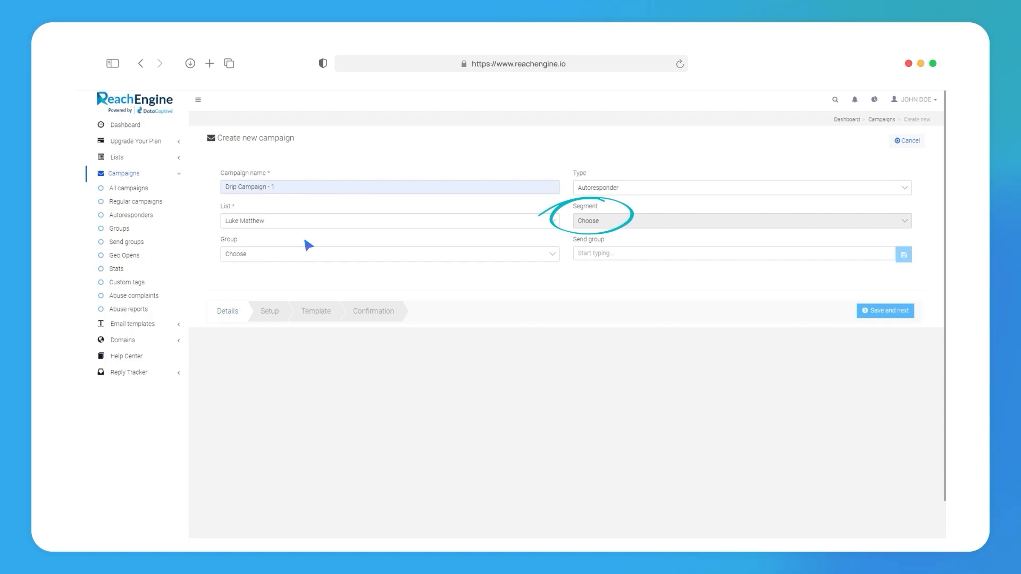
# Step: Open the segments of the subscriber list chosen for the campaign and start creating a new segment
pyautogui.click(116, 158)
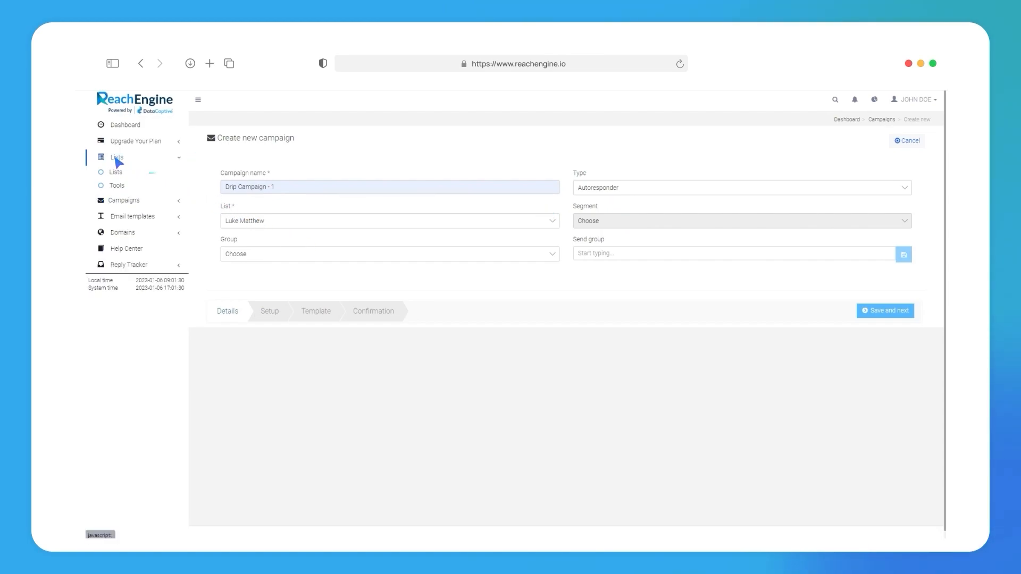
pyautogui.click(117, 173)
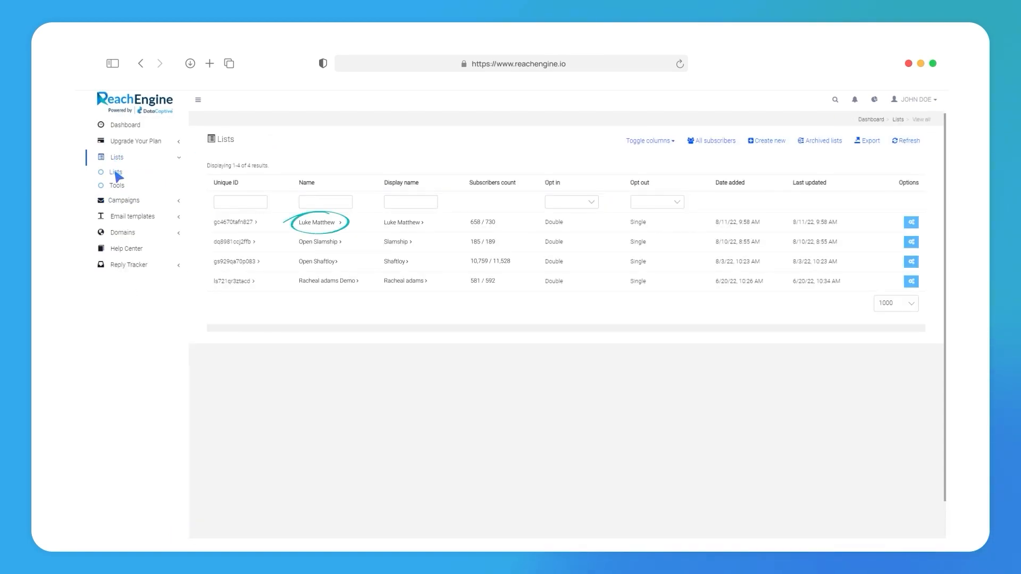
pyautogui.click(316, 223)
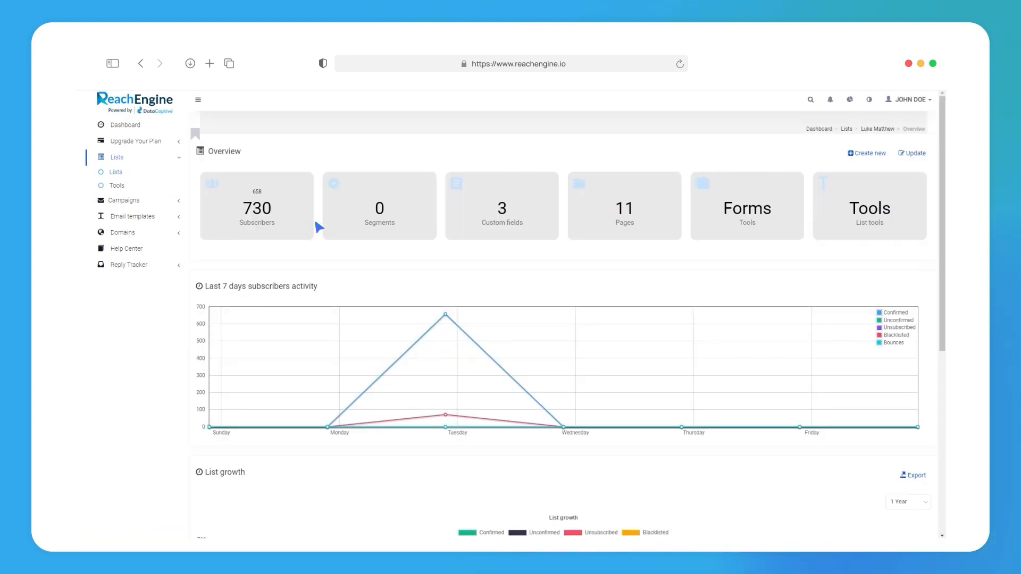
pyautogui.click(378, 218)
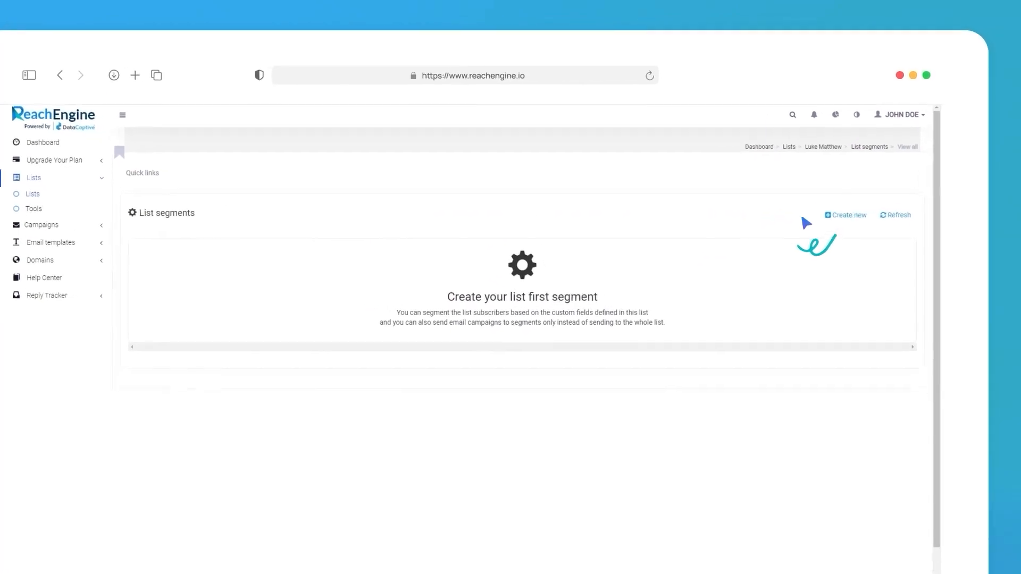
pyautogui.click(860, 192)
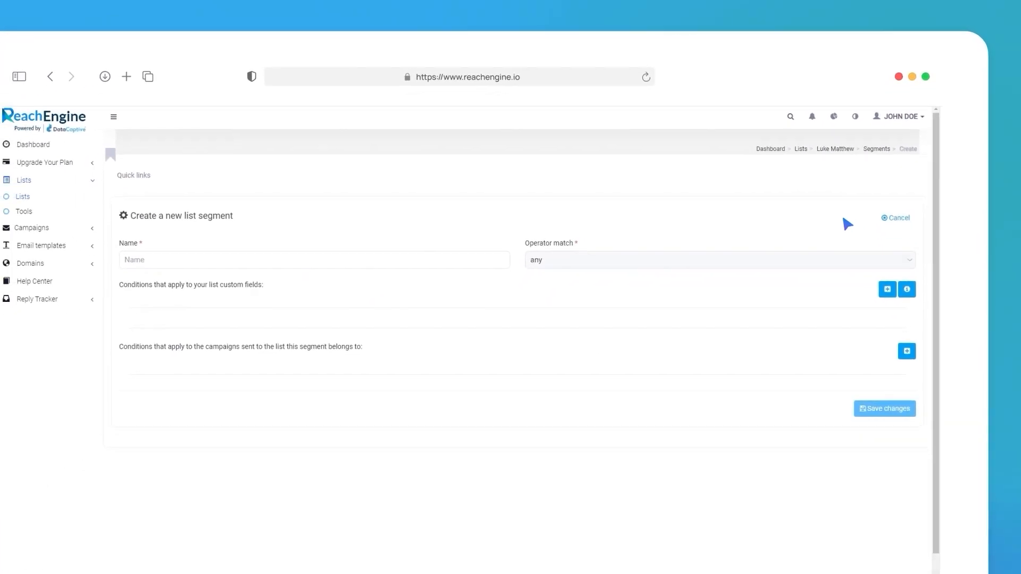
# Step: Name the new list segment "abtesting" and set its operator match to any
pyautogui.click(215, 235)
pyautogui.write('abtesting')
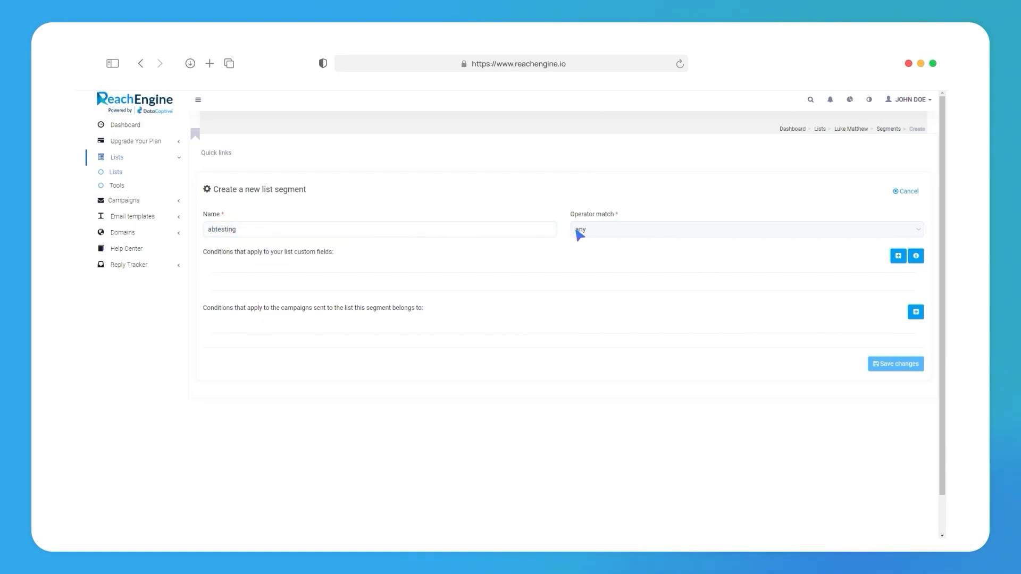
pyautogui.click(577, 235)
pyautogui.click(585, 245)
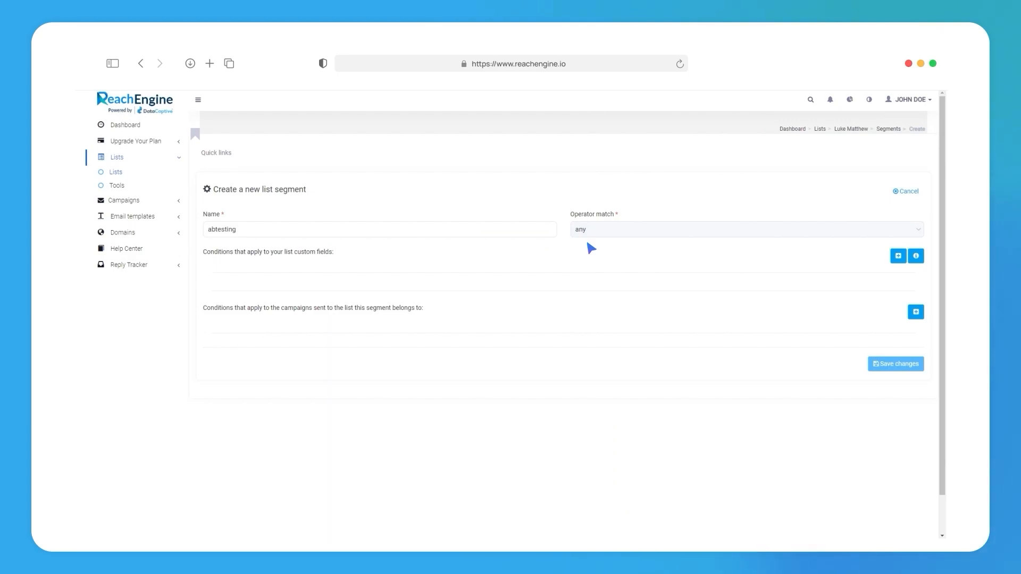
# Step: Add a custom field condition to the segment requiring that Email ends with gmail.com
pyautogui.click(899, 256)
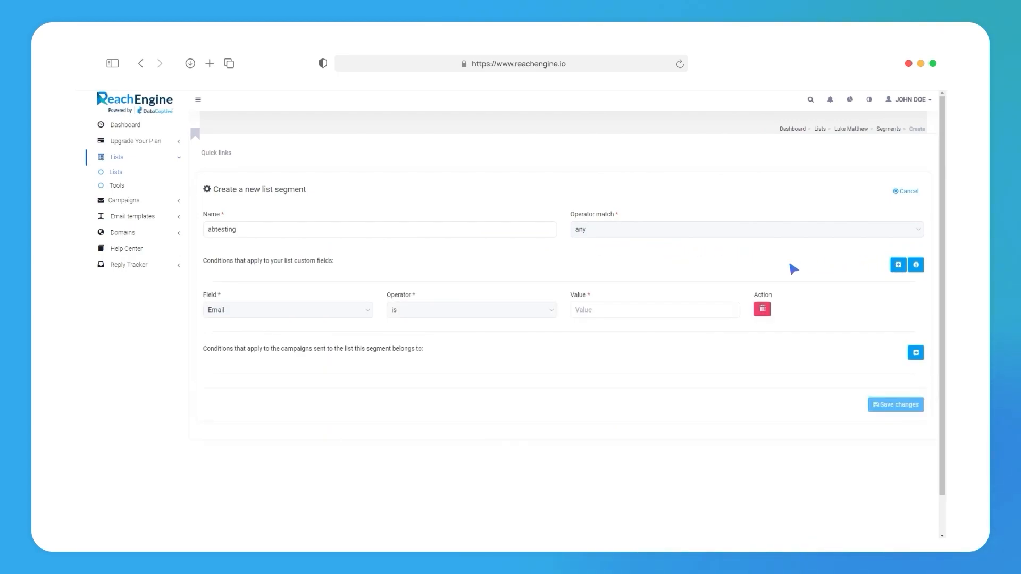
pyautogui.click(242, 311)
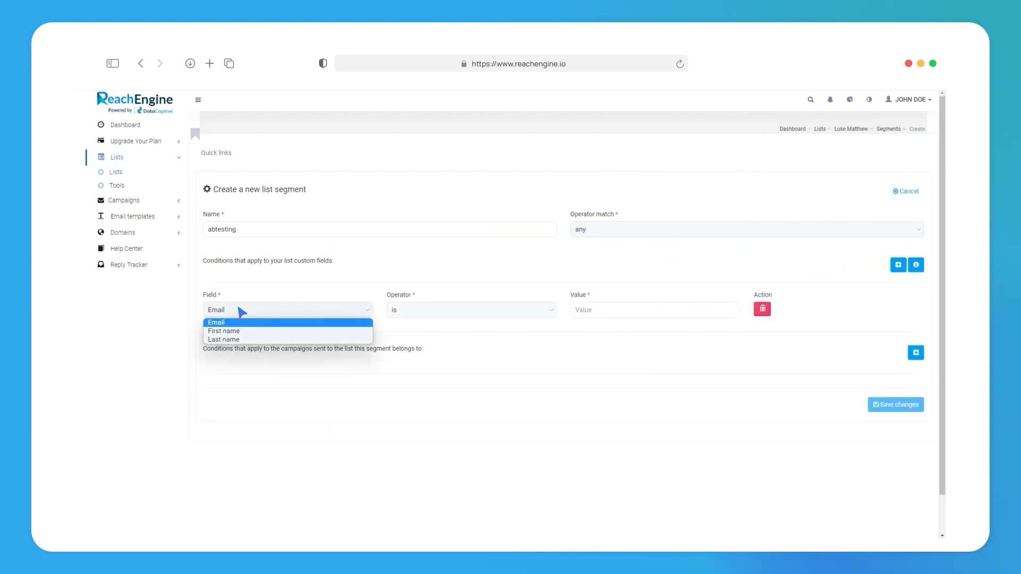
pyautogui.click(242, 312)
pyautogui.click(410, 311)
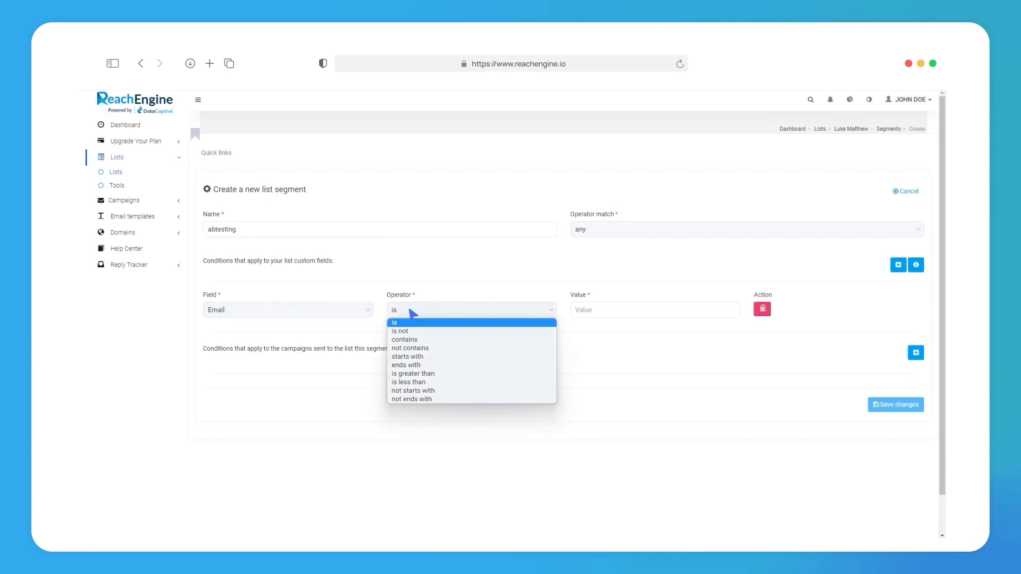
pyautogui.click(412, 367)
pyautogui.click(582, 314)
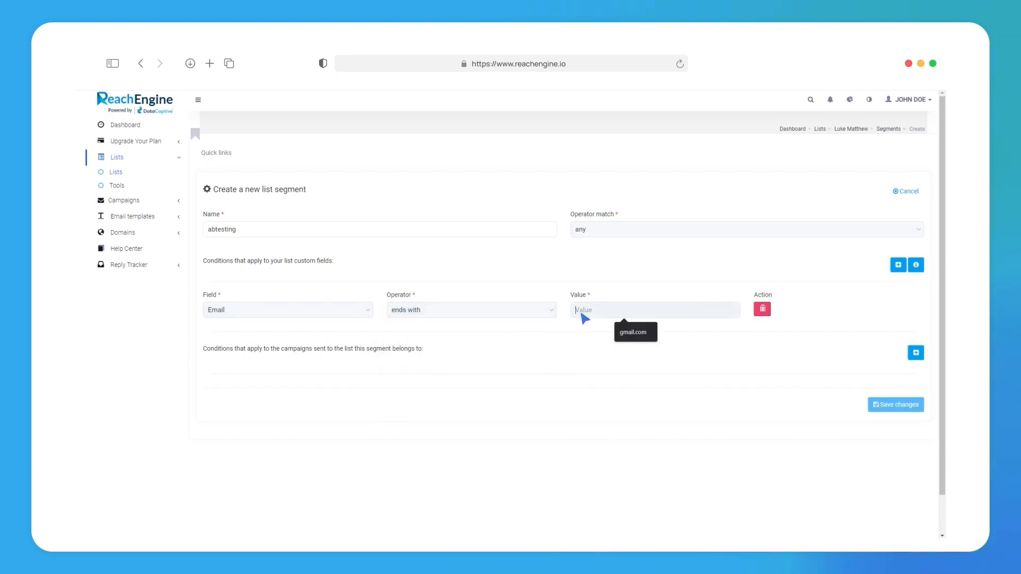
pyautogui.write('gmail.com')
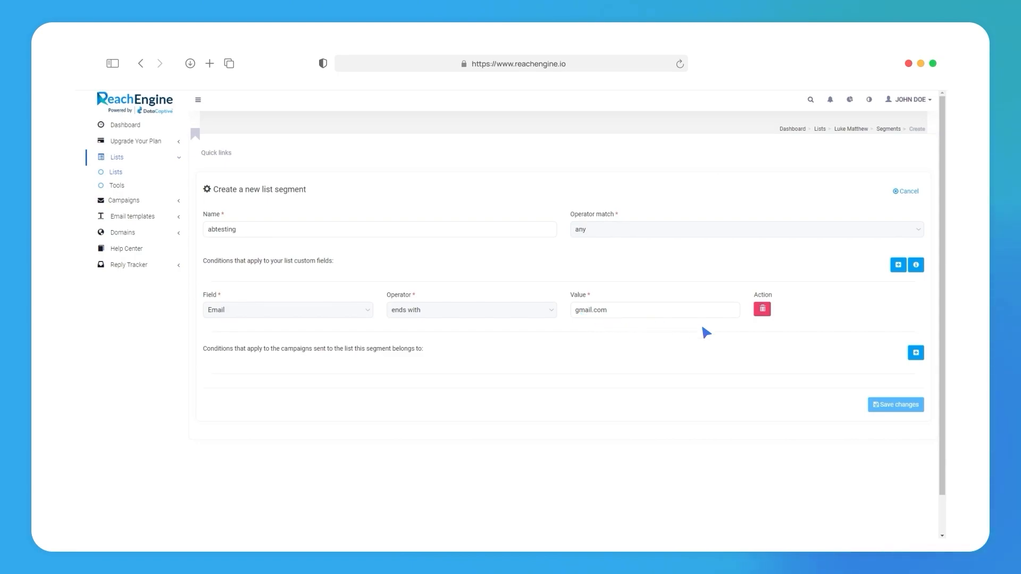
# Step: Add a campaign condition with action Open, Any list campaign, and comparison "Less then or equal", and save the segment
pyautogui.click(917, 356)
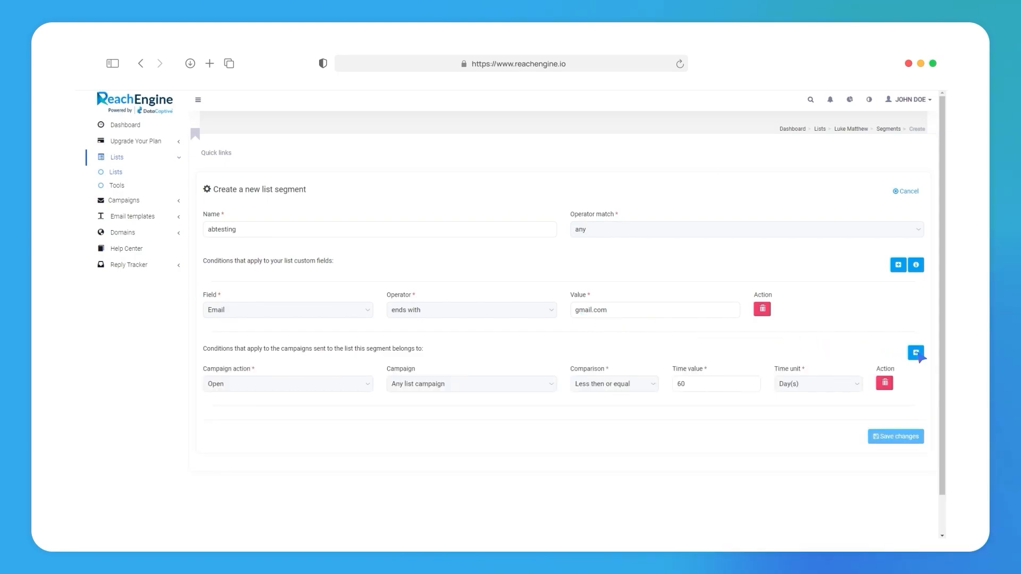
pyautogui.click(227, 387)
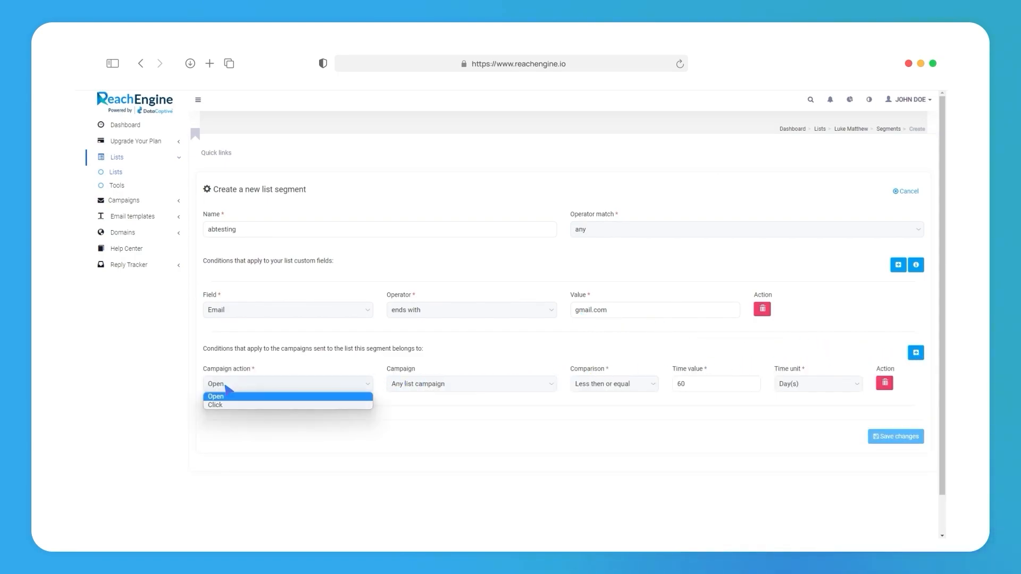
pyautogui.click(222, 396)
pyautogui.click(420, 385)
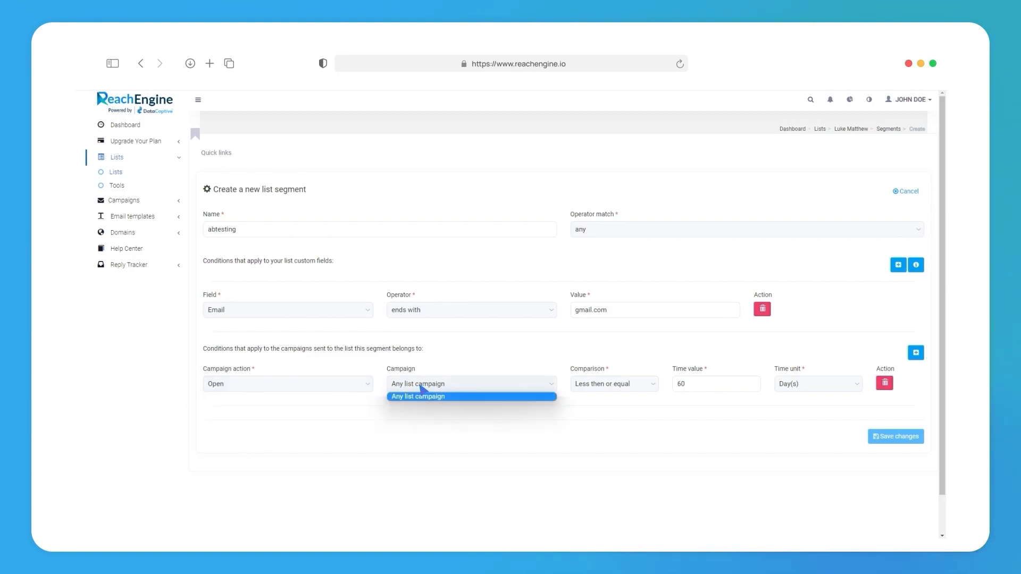
pyautogui.click(421, 387)
pyautogui.click(598, 385)
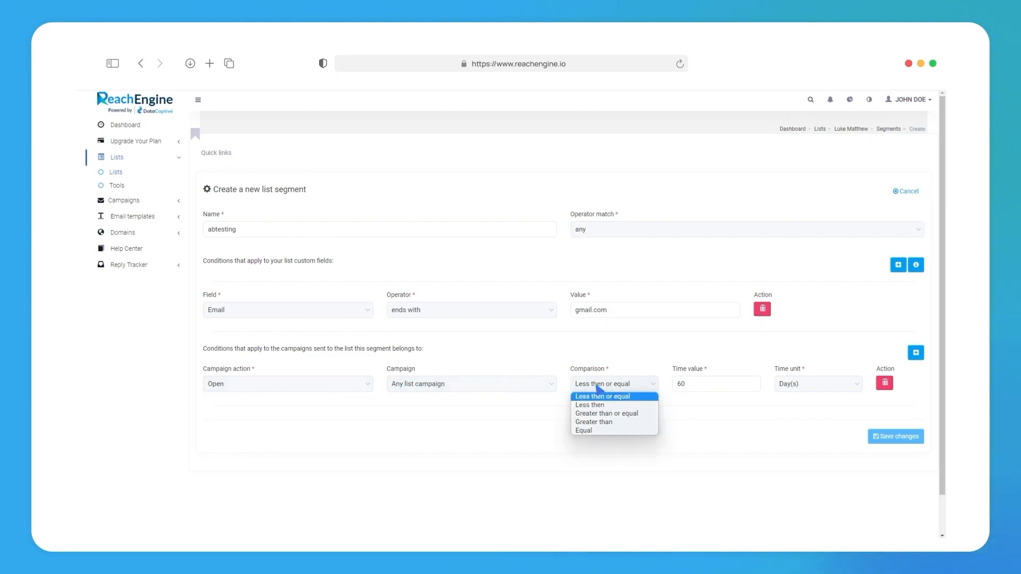
pyautogui.click(598, 388)
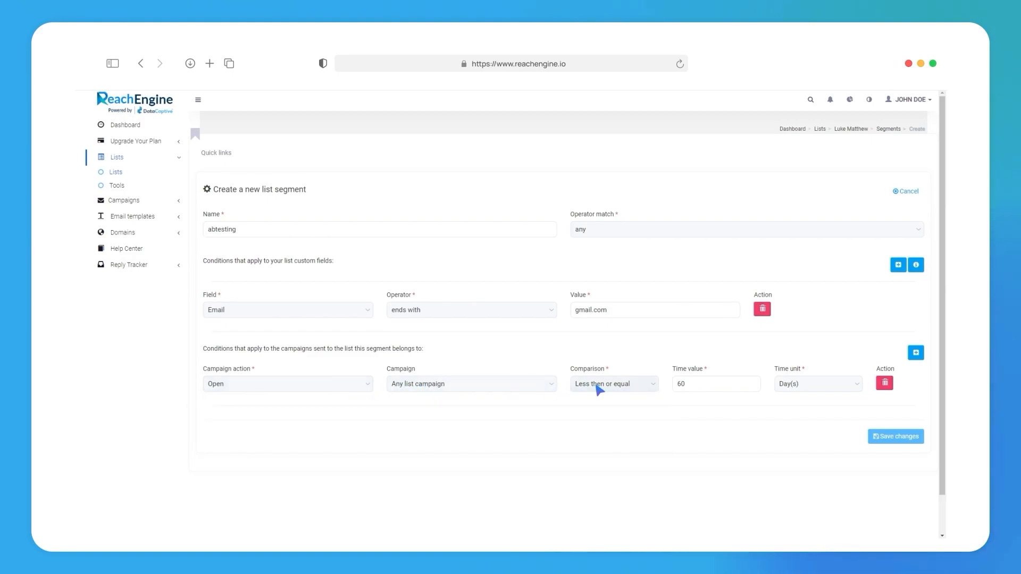
pyautogui.click(888, 441)
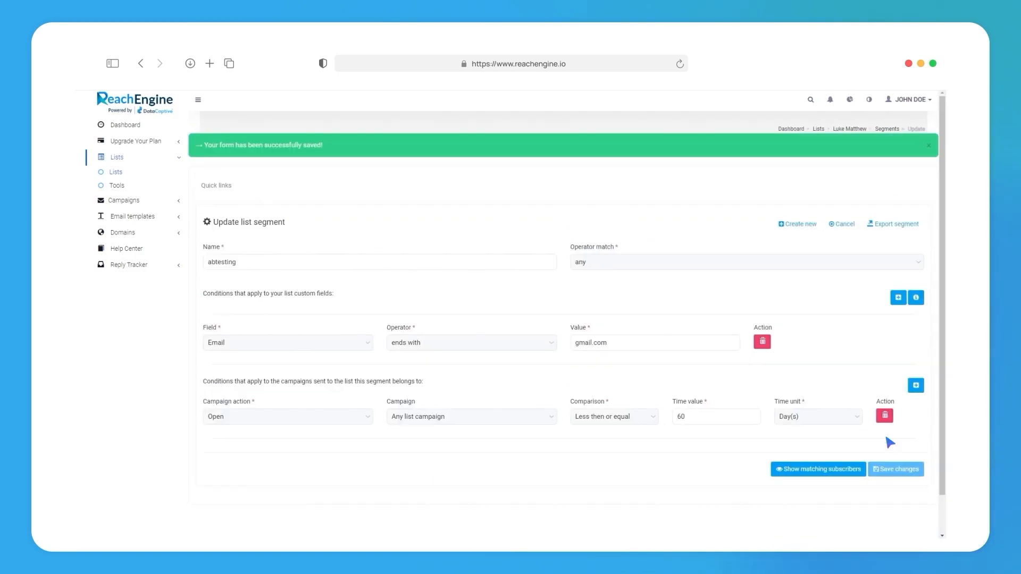
# Step: Show the subscribers matching the abtesting segment and save the segment again
pyautogui.click(846, 463)
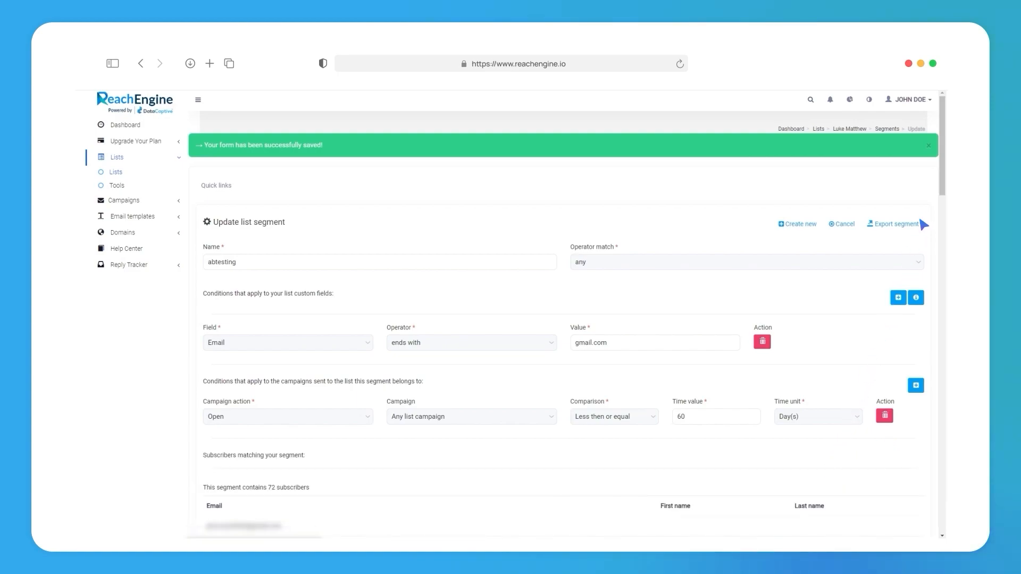
pyautogui.moveTo(945, 168); pyautogui.dragTo(946, 505)
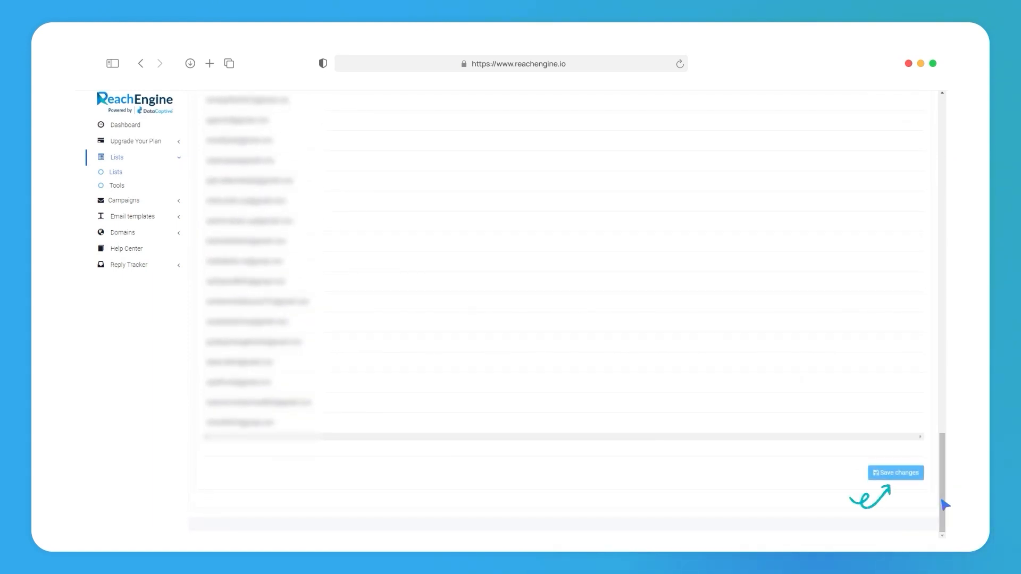
pyautogui.click(885, 475)
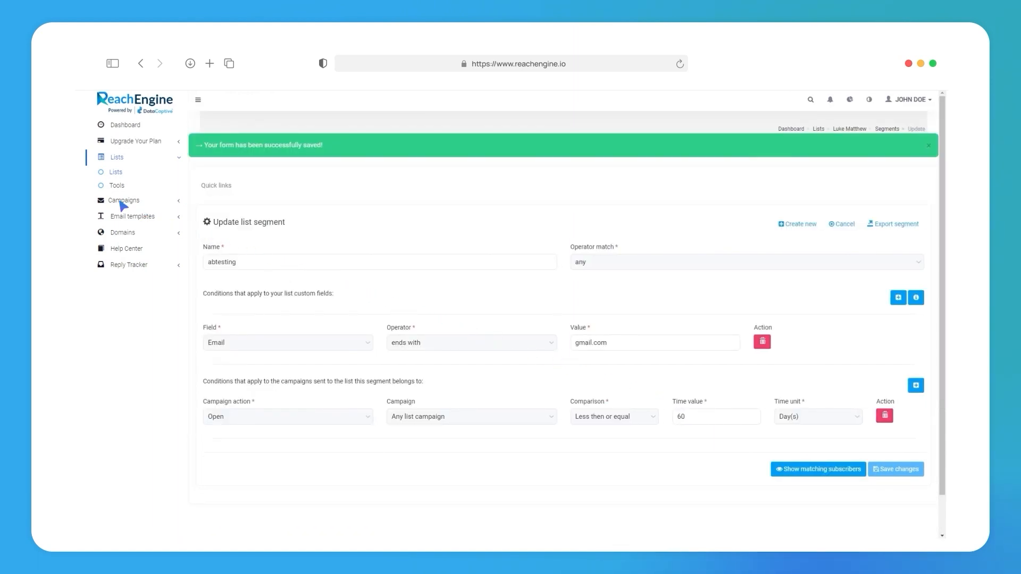
# Step: Return to the new campaign form from the campaigns overview and select abtesting as the segment, leaving the group unselected
pyautogui.click(121, 201)
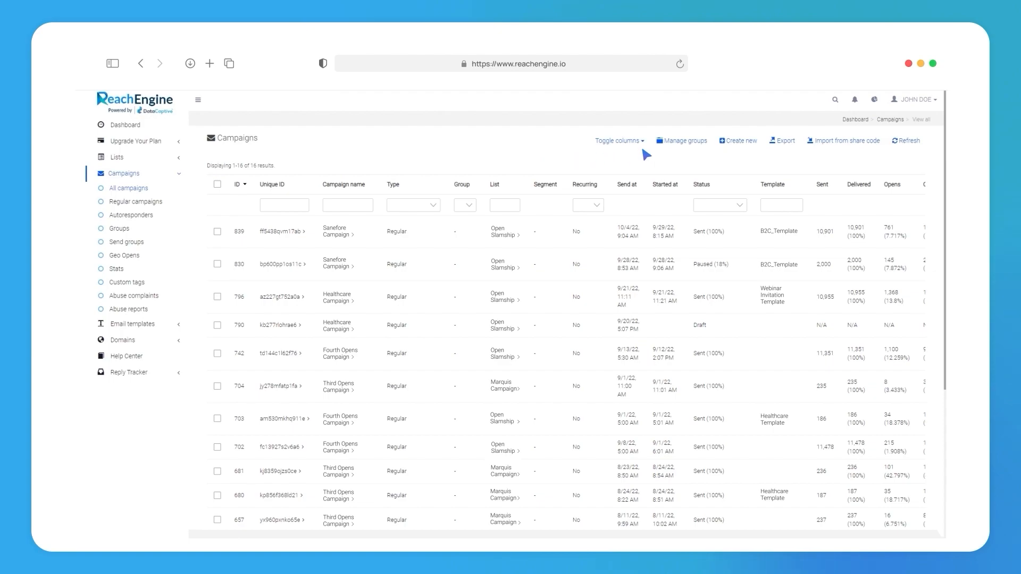
pyautogui.click(737, 142)
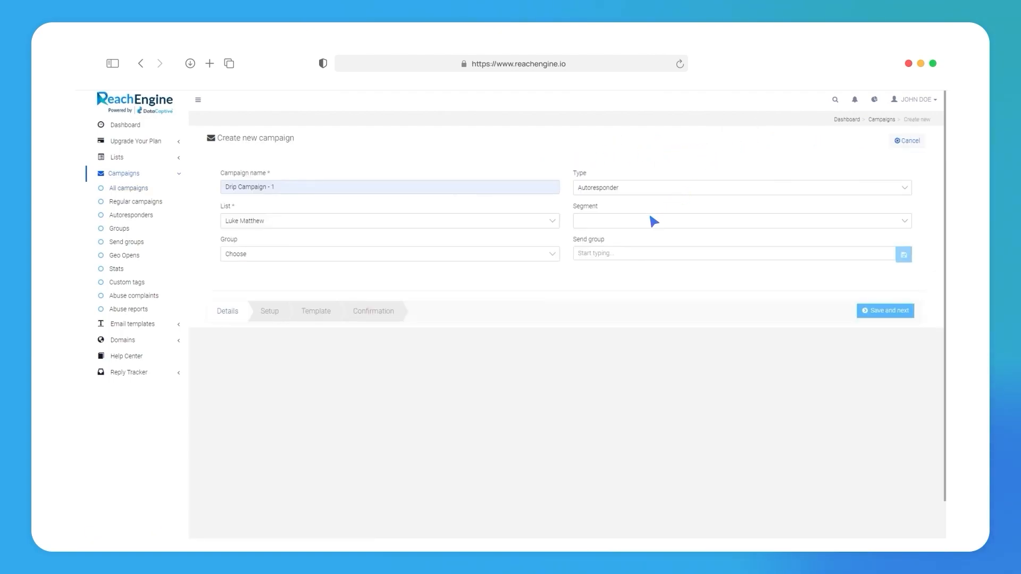
pyautogui.click(654, 221)
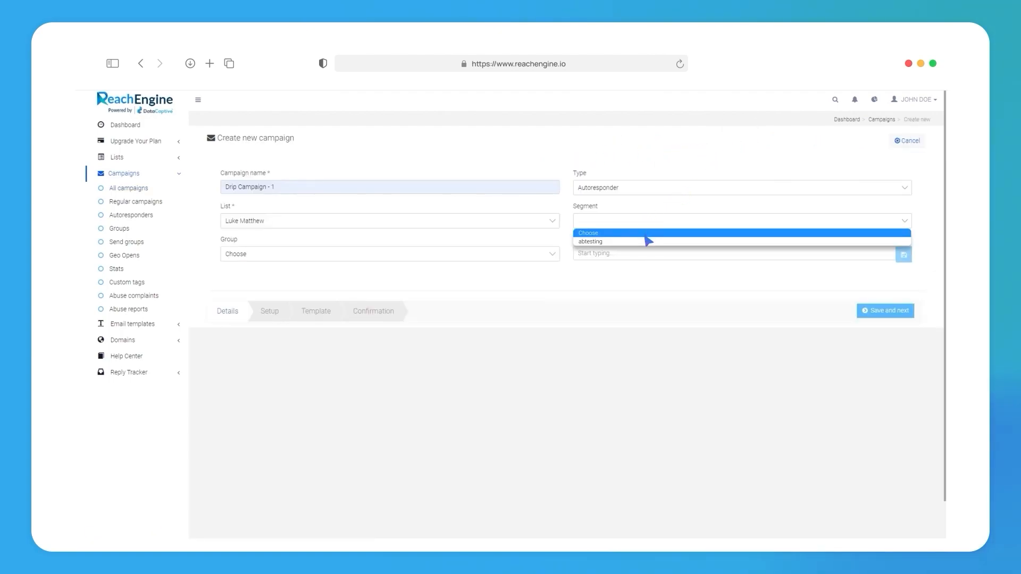
pyautogui.click(647, 241)
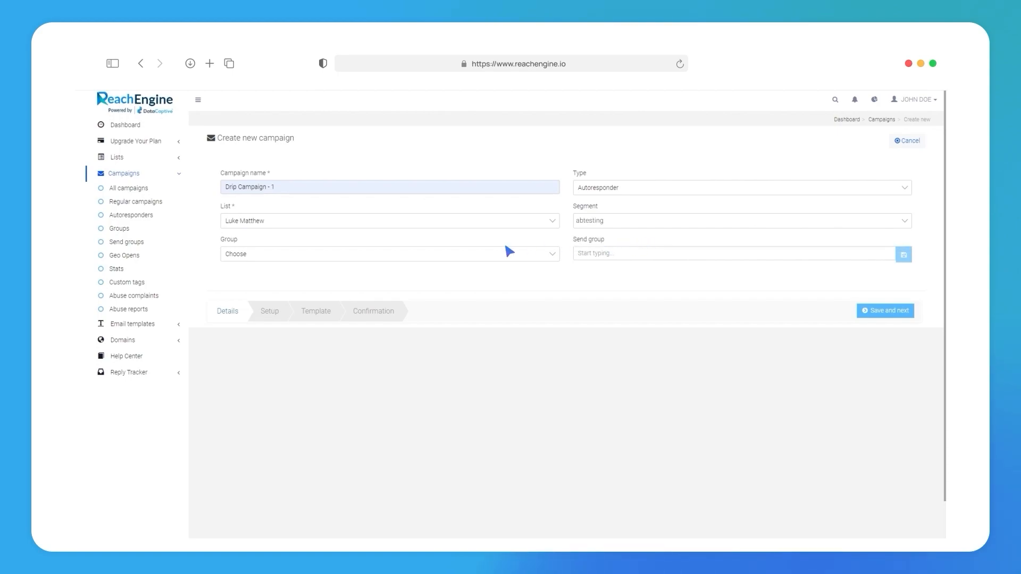
pyautogui.click(308, 256)
pyautogui.click(307, 256)
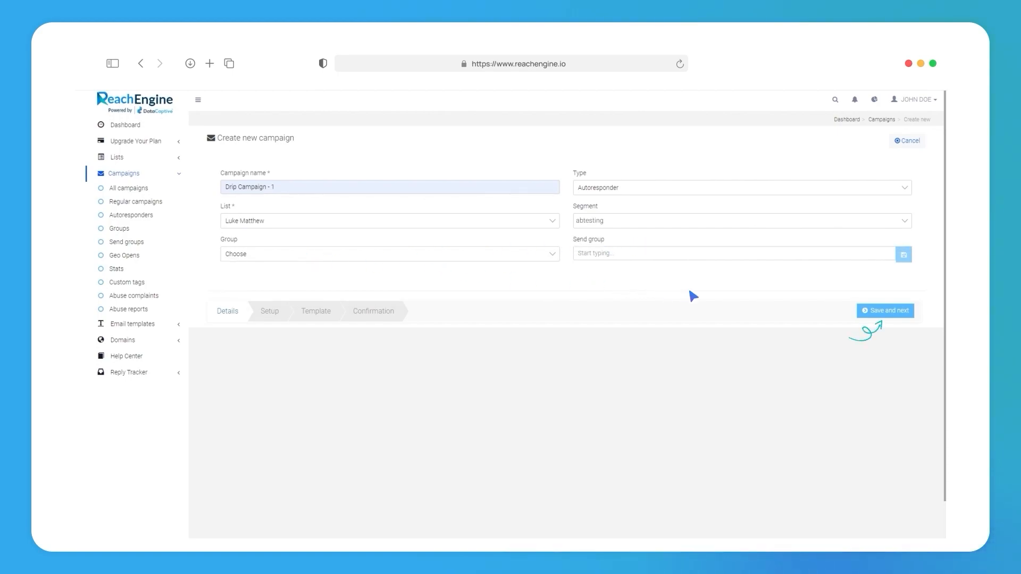
# Step: Save the campaign details and copy the [RANDOM_CONTENT:a|b|c] tag from the tags available for the subject
pyautogui.click(883, 314)
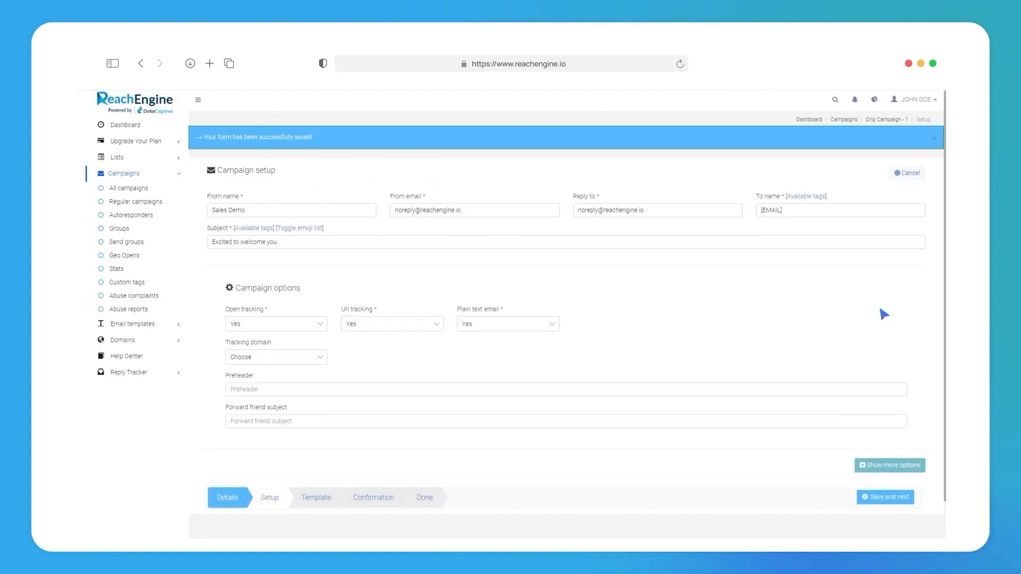
pyautogui.click(252, 229)
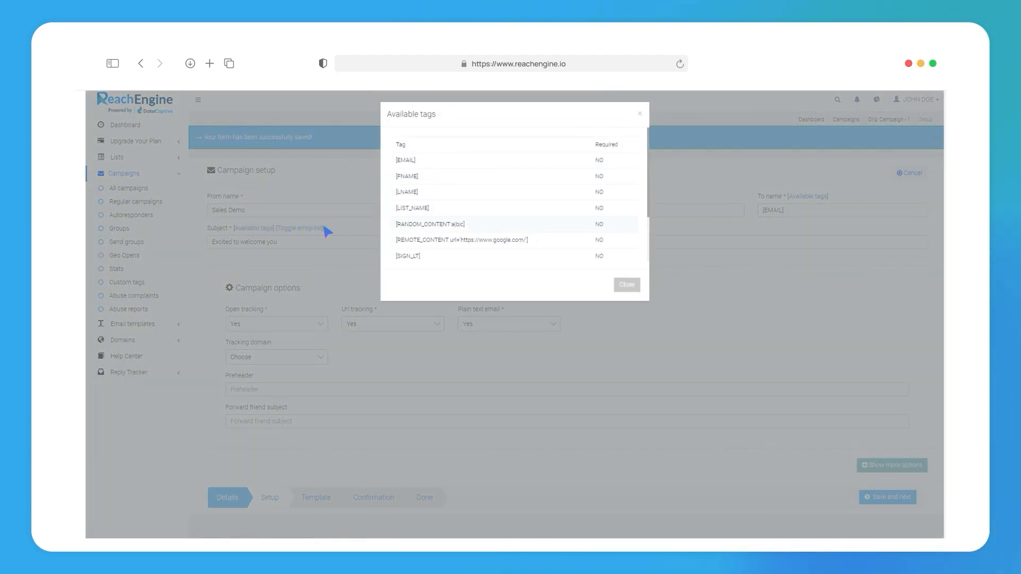
pyautogui.moveTo(394, 225); pyautogui.dragTo(464, 226)
pyautogui.rightClick(463, 226)
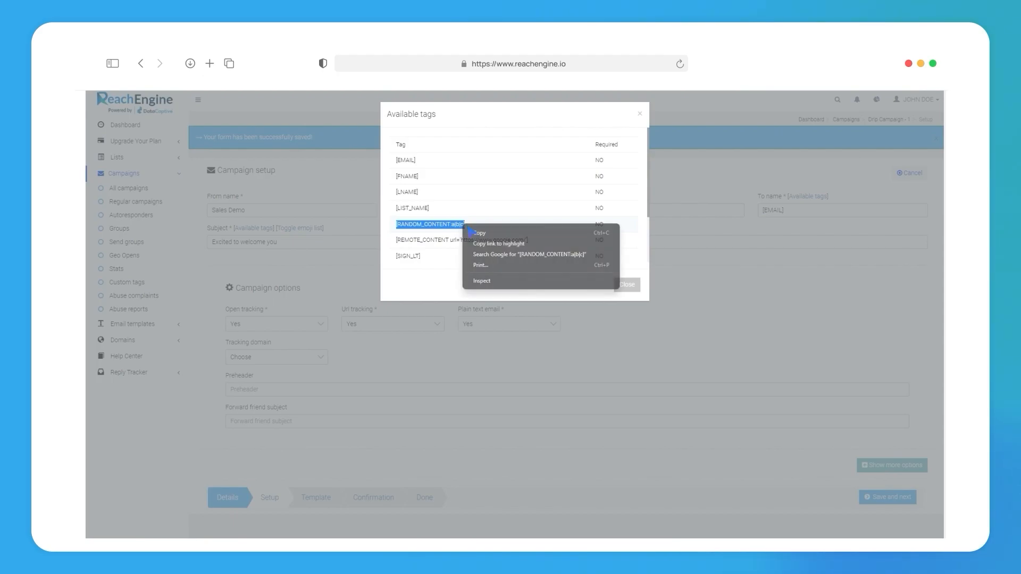
pyautogui.click(480, 236)
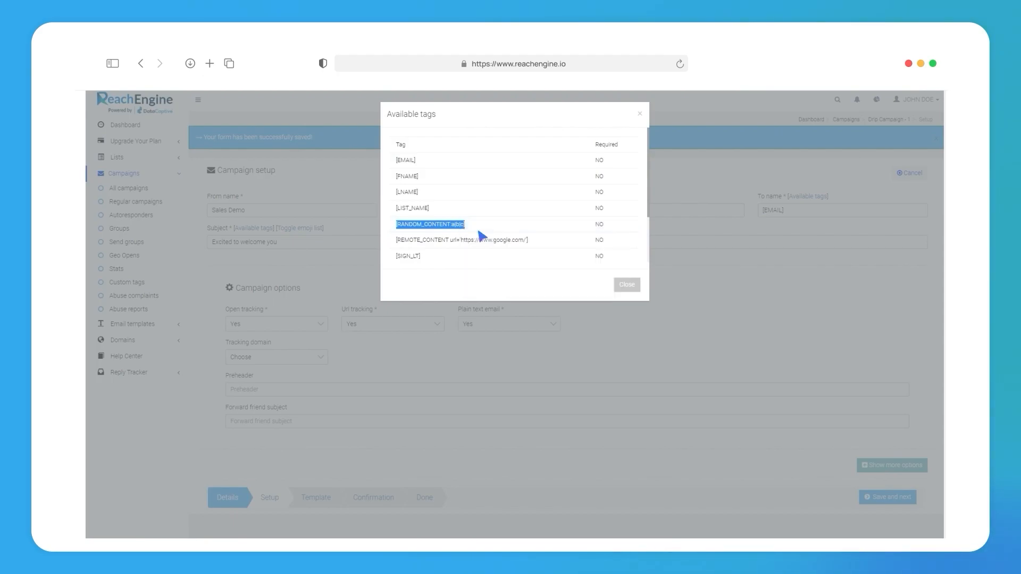
pyautogui.click(640, 114)
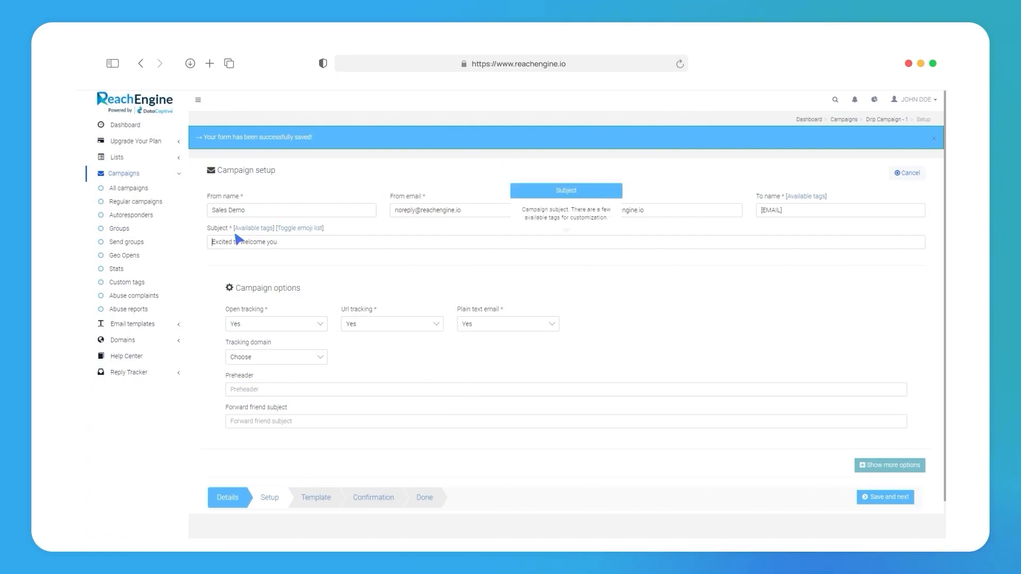
# Step: Set the subject to "[RANDOM_CONTENT:Excited to welcome you|b|c]" by wrapping the existing text in the copied tag
pyautogui.click(215, 245)
pyautogui.hotkey('ctrl', 'v')
pyautogui.moveTo(287, 242); pyautogui.dragTo(354, 244)
pyautogui.press('BackSpace')
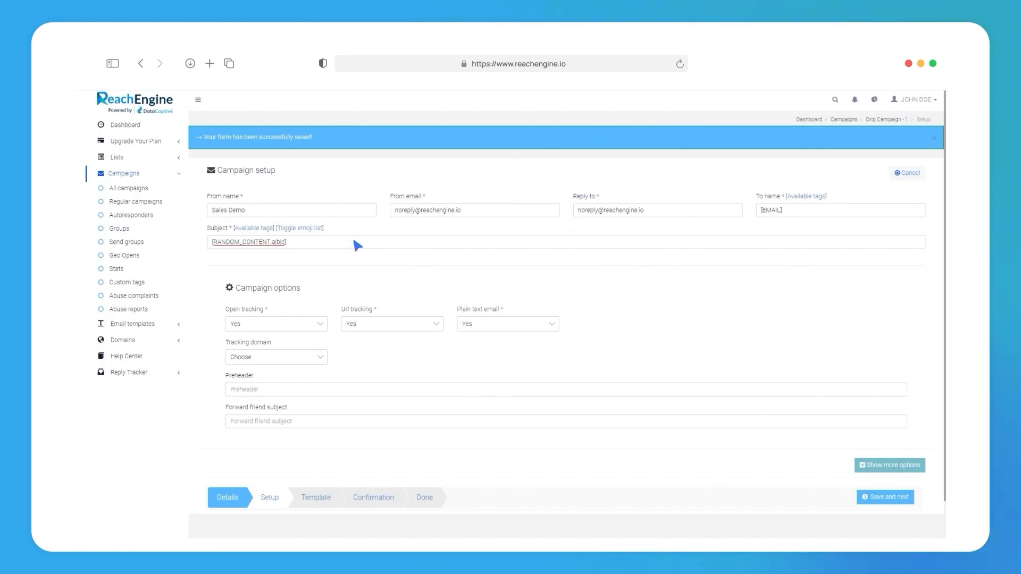
pyautogui.hotkey('ctrl', 'v')
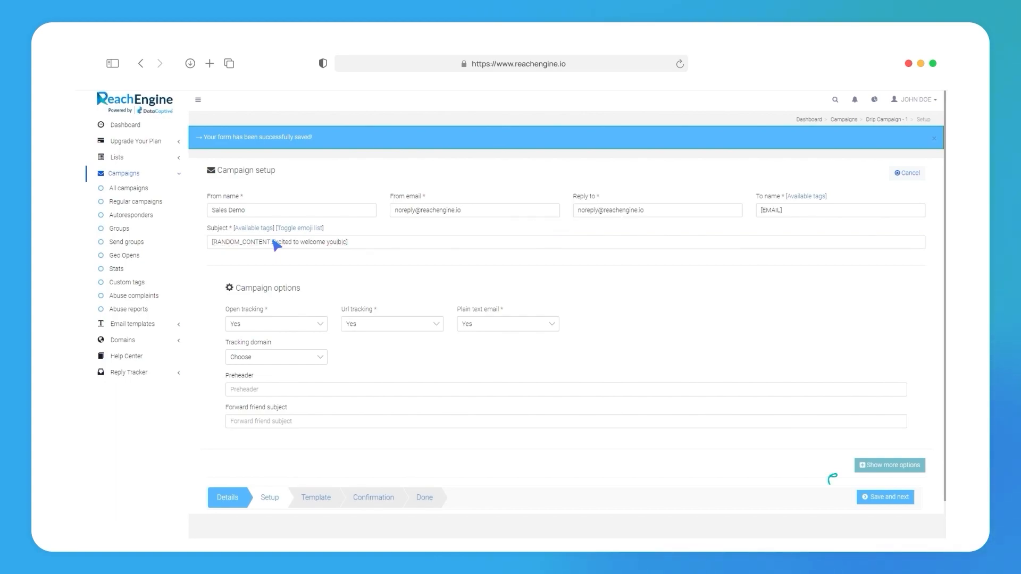
# Step: Expand the additional campaign options and add blank custom field change entries for both campaign open and campaign sent
pyautogui.click(876, 467)
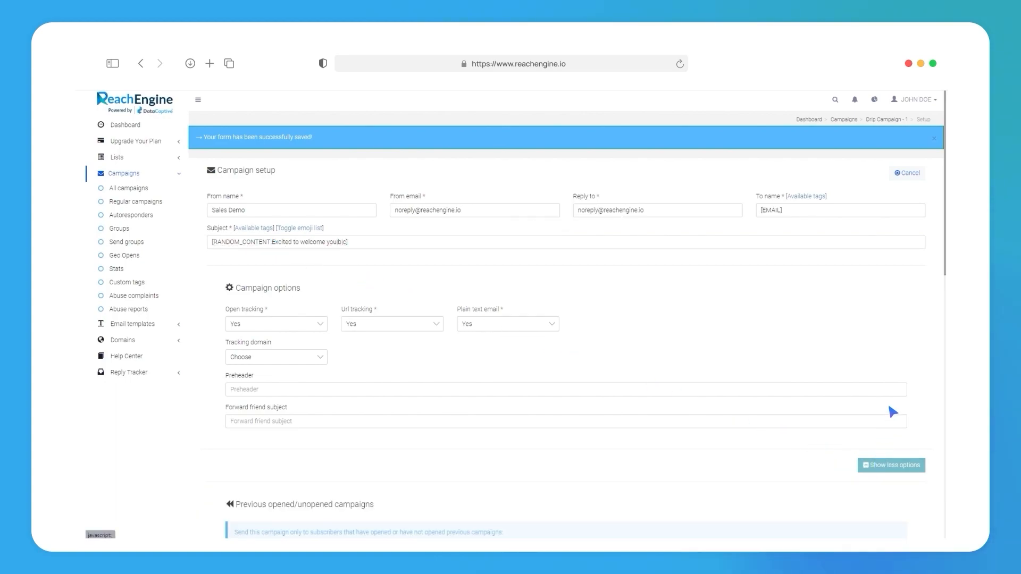
pyautogui.moveTo(944, 216); pyautogui.dragTo(950, 399)
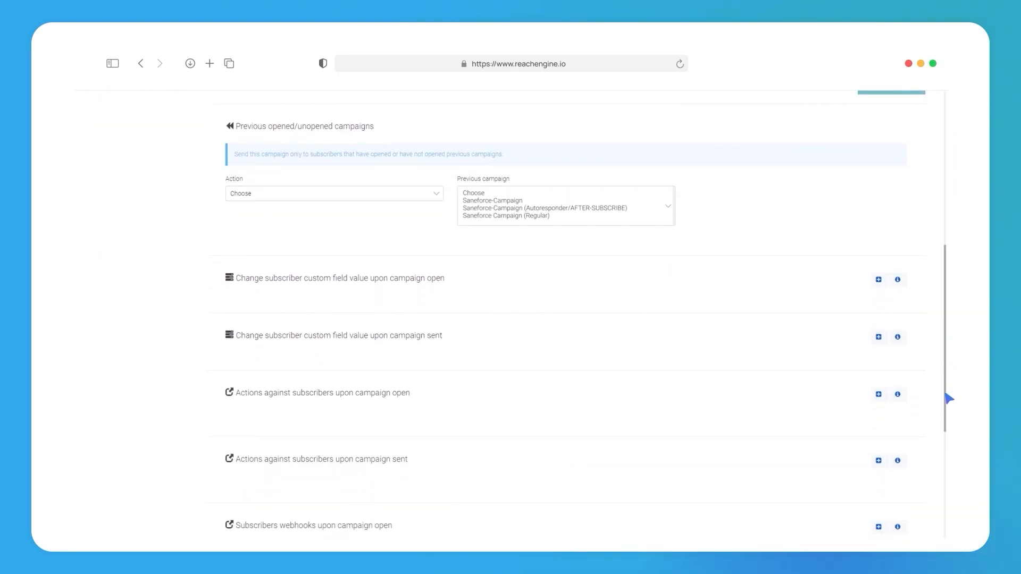
pyautogui.click(880, 281)
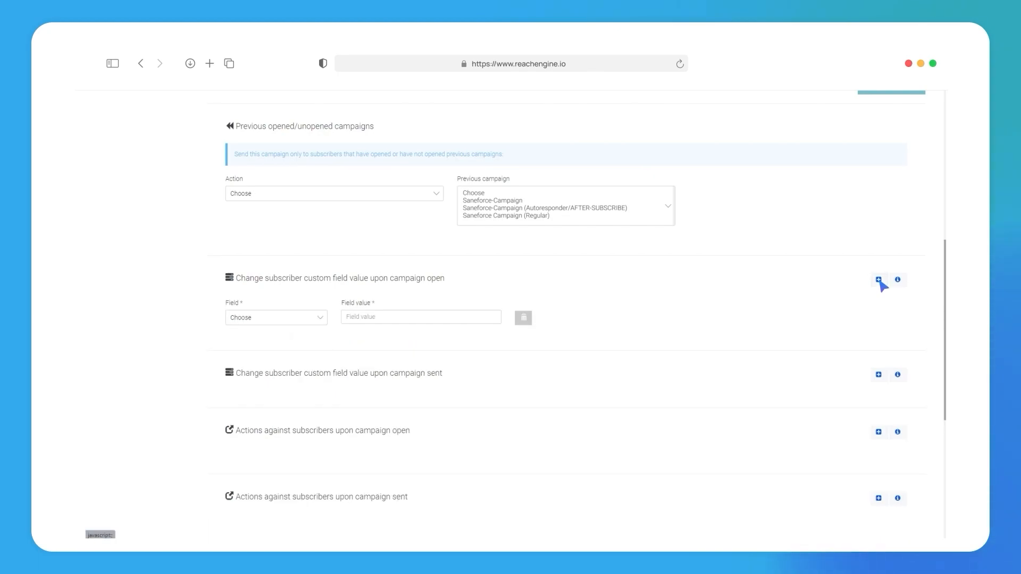
pyautogui.click(322, 319)
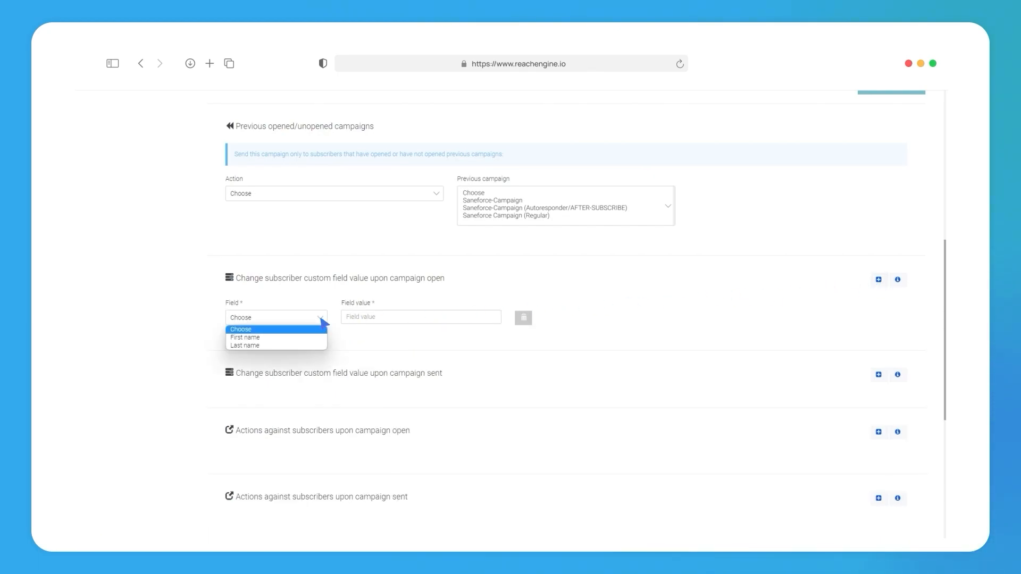
pyautogui.click(323, 321)
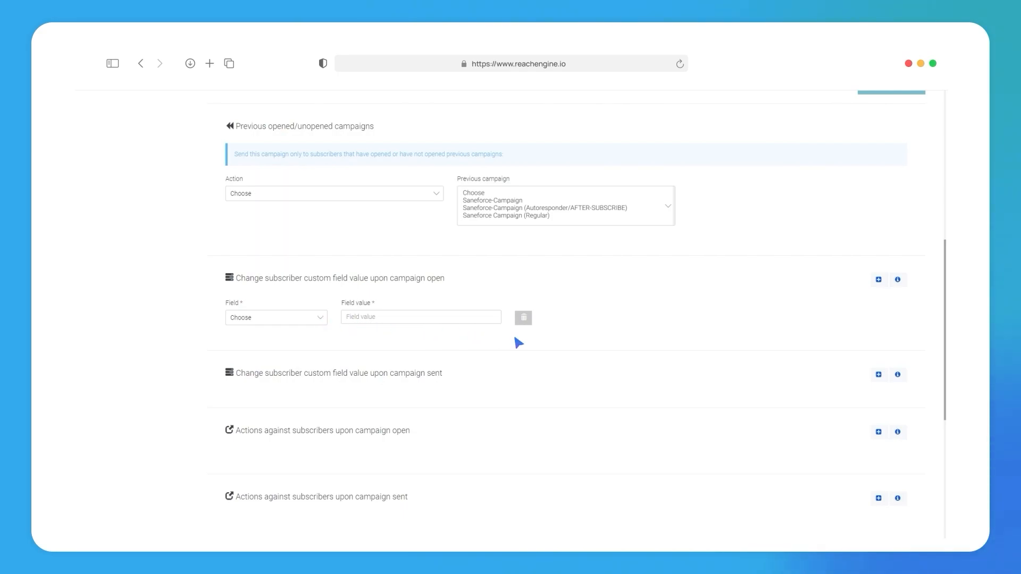
pyautogui.click(879, 375)
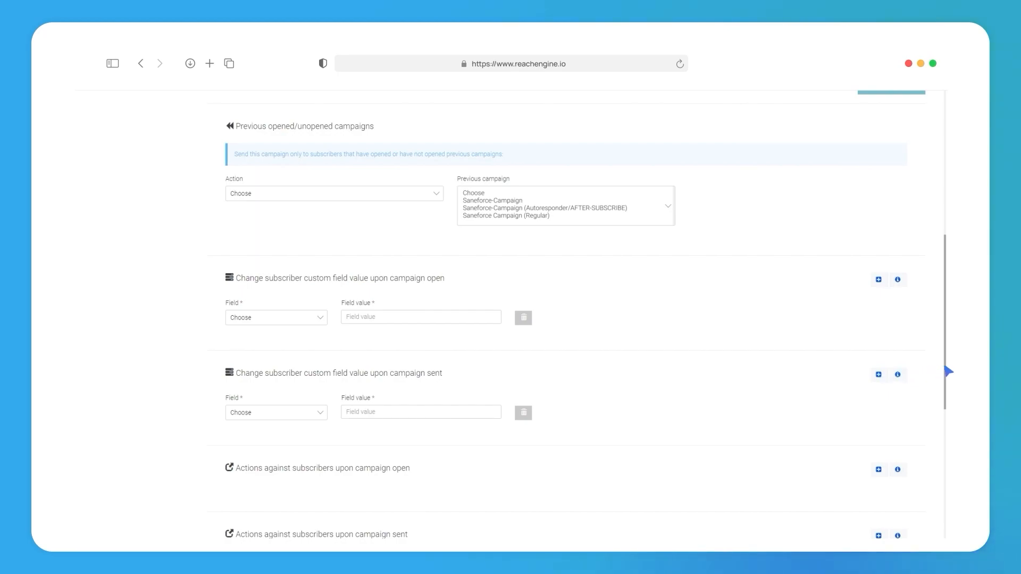
# Step: Add blank entries for actions against subscribers upon campaign open and upon campaign sent
pyautogui.scroll(-2, 949, 393)
pyautogui.scroll(-4, 948, 416)
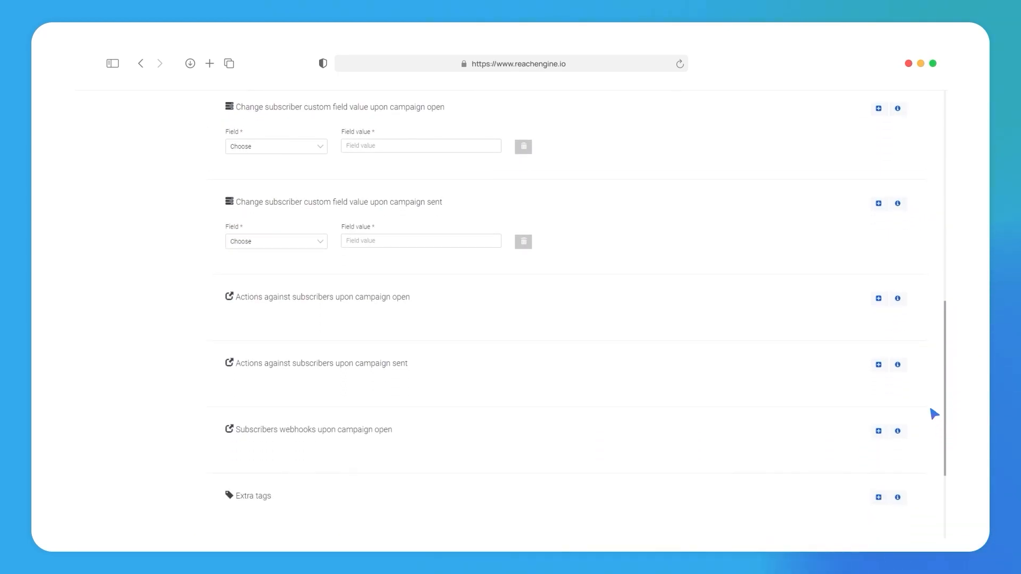
pyautogui.click(879, 299)
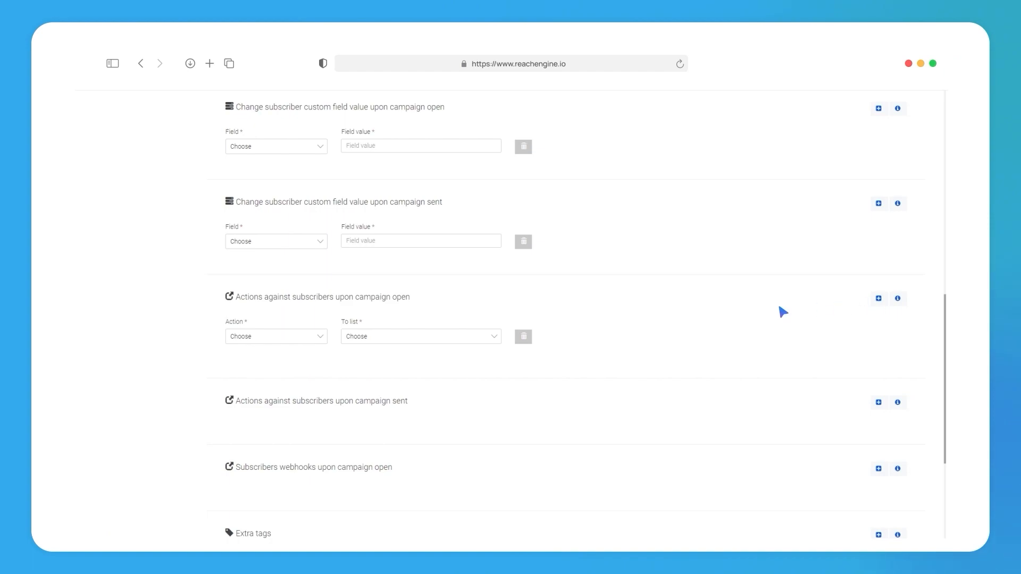
pyautogui.click(321, 336)
pyautogui.click(321, 336)
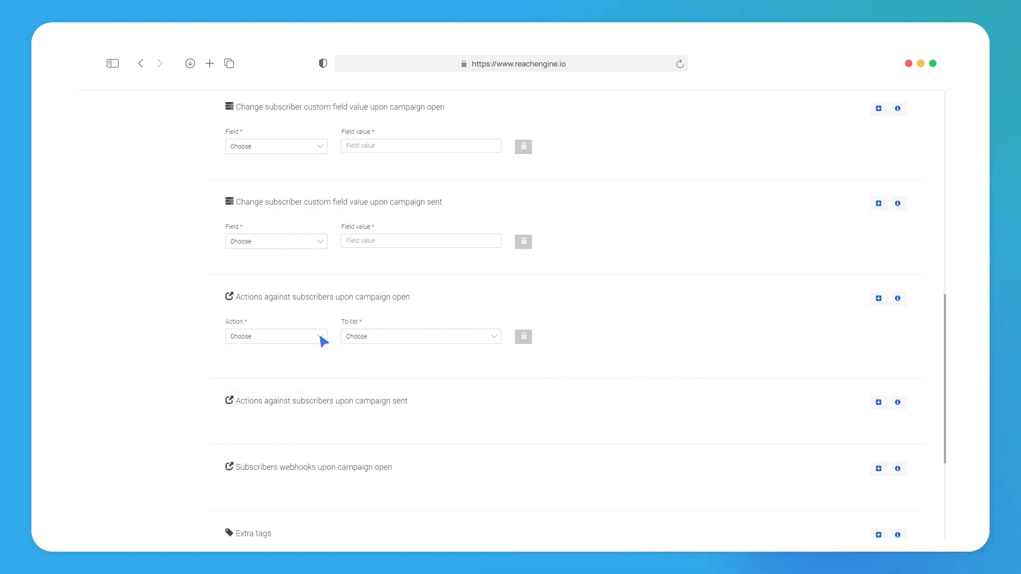
pyautogui.click(878, 403)
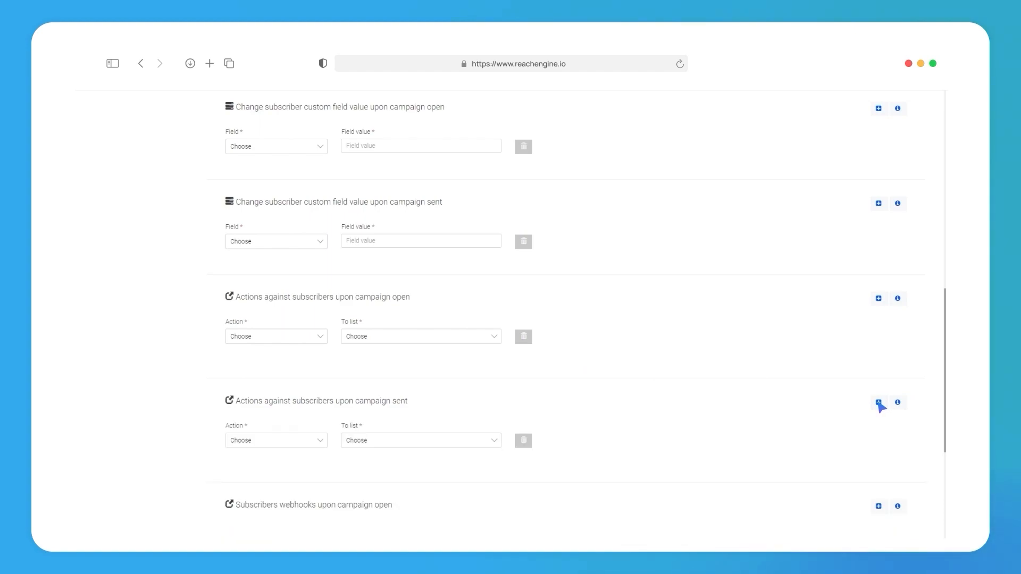
# Step: Add blank entries for subscribers webhooks upon campaign open and for extra tags, and save the campaign setup
pyautogui.scroll(-5, 949, 418)
pyautogui.click(879, 267)
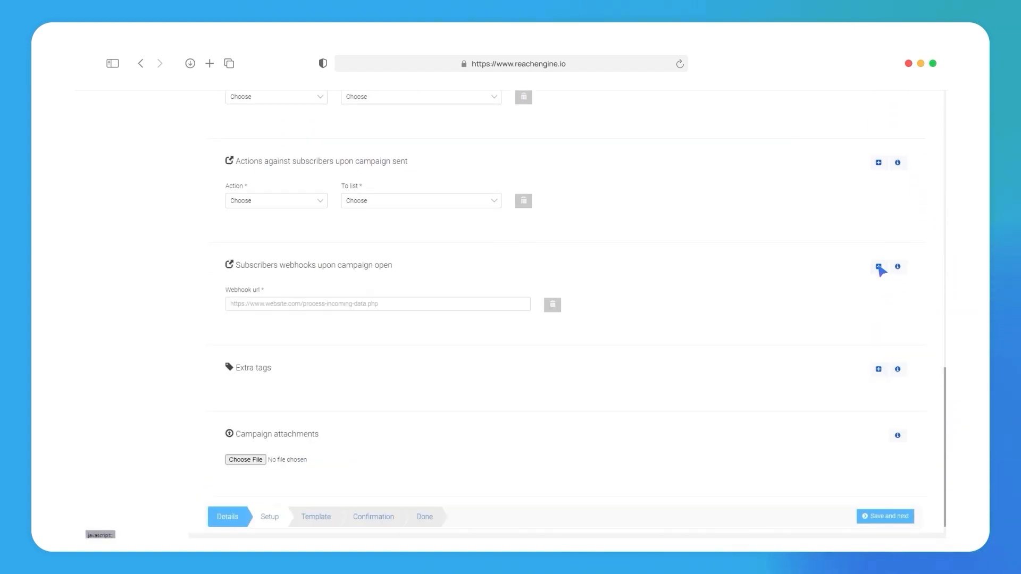
pyautogui.click(878, 369)
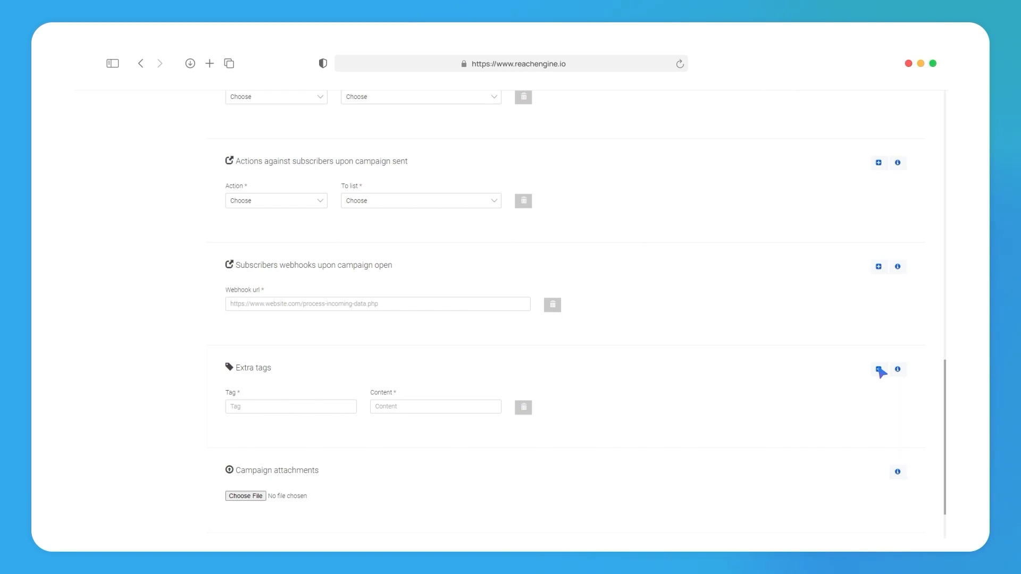
pyautogui.scroll(-2, 950, 446)
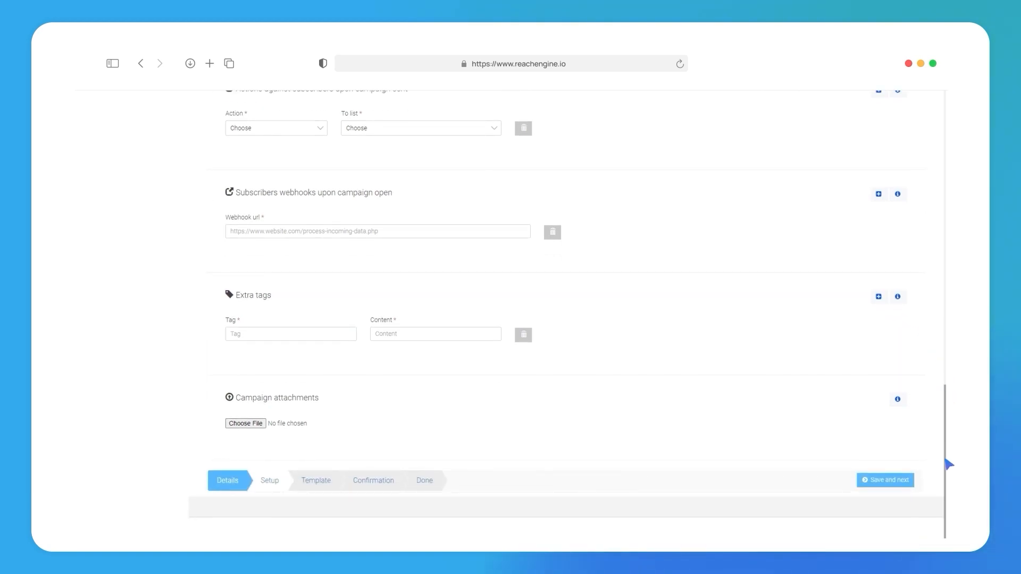
pyautogui.click(887, 484)
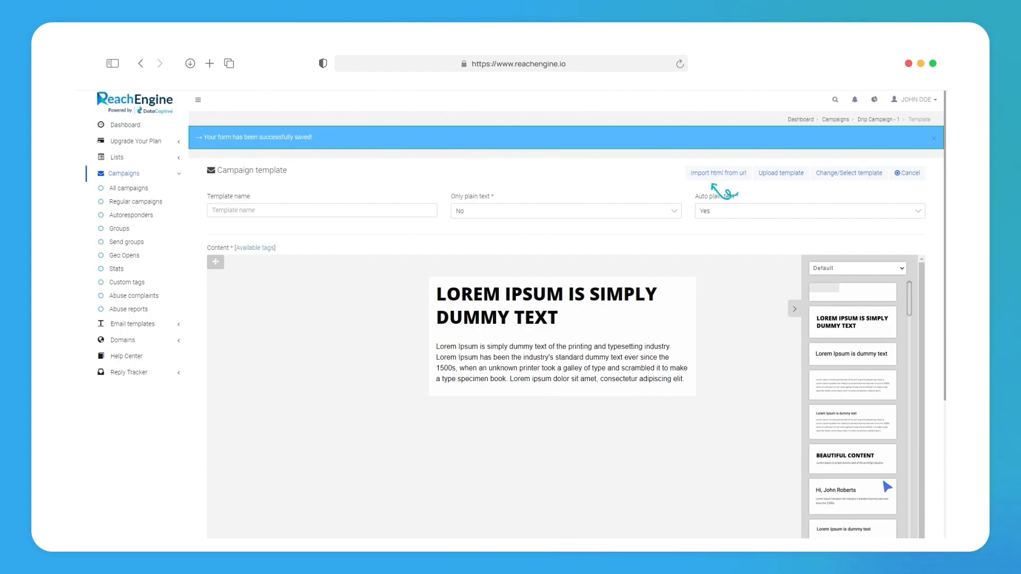
# Step: Review the options for importing an HTML template from a URL and for uploading a template archive
pyautogui.click(720, 178)
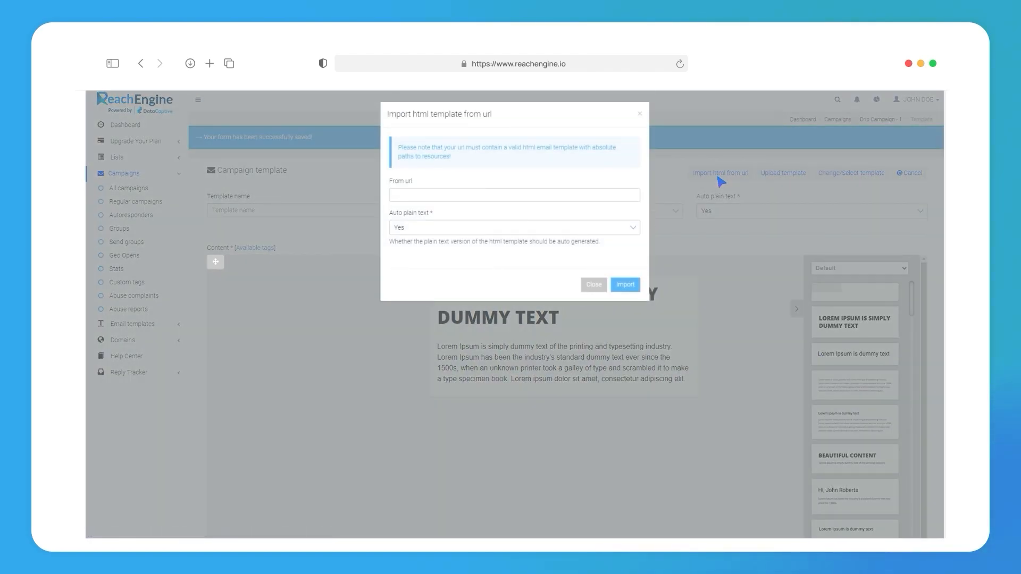
pyautogui.click(640, 114)
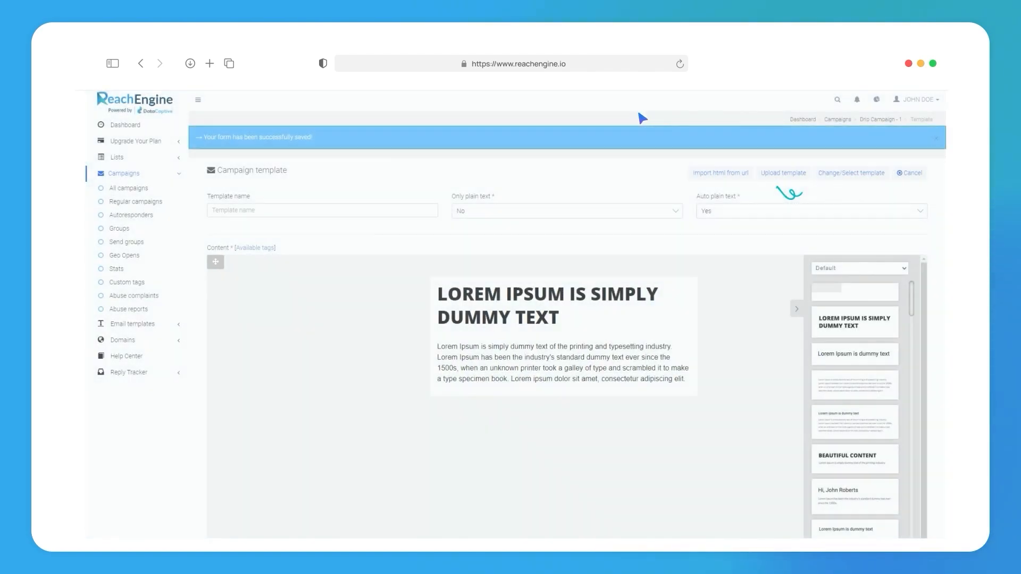
pyautogui.click(782, 174)
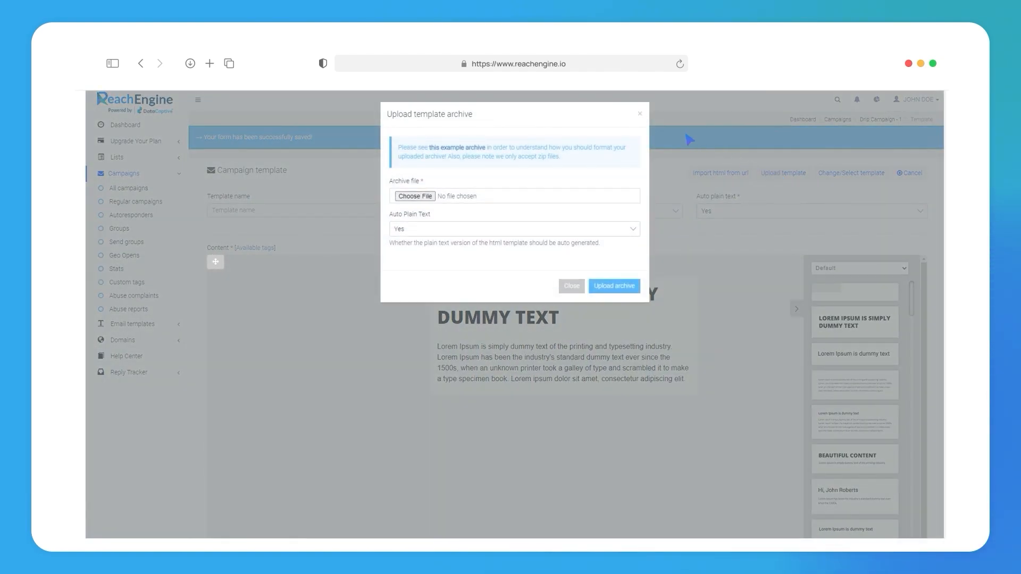
pyautogui.click(640, 114)
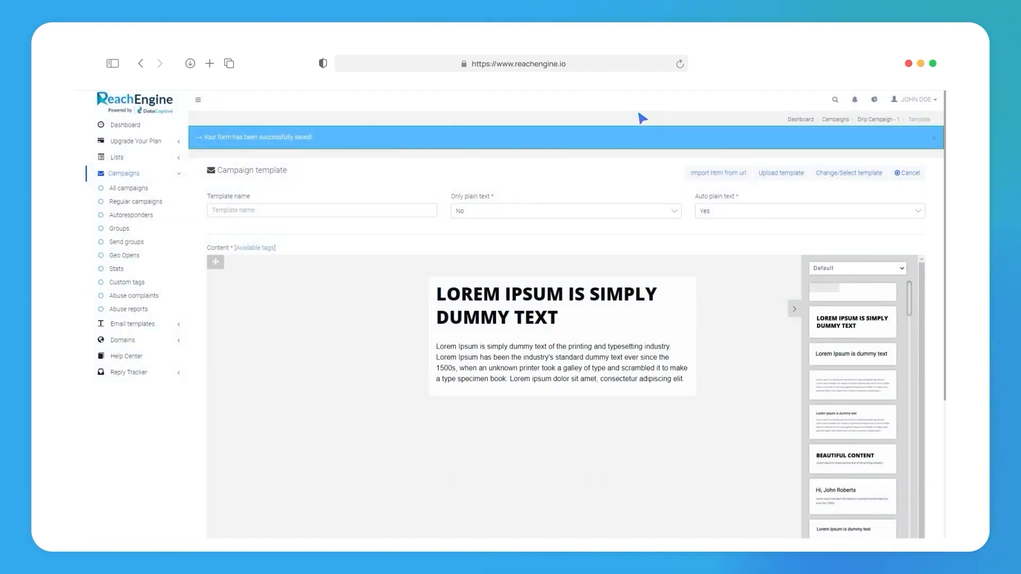
# Step: Choose Webinar_Invitation_Template 3 from the saved templates as the campaign template
pyautogui.click(849, 174)
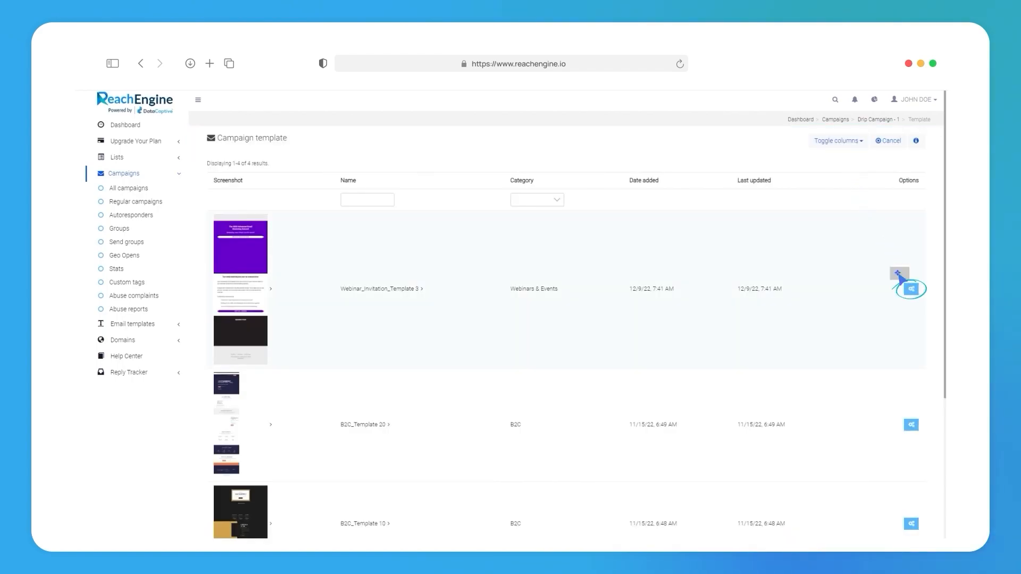
pyautogui.click(898, 274)
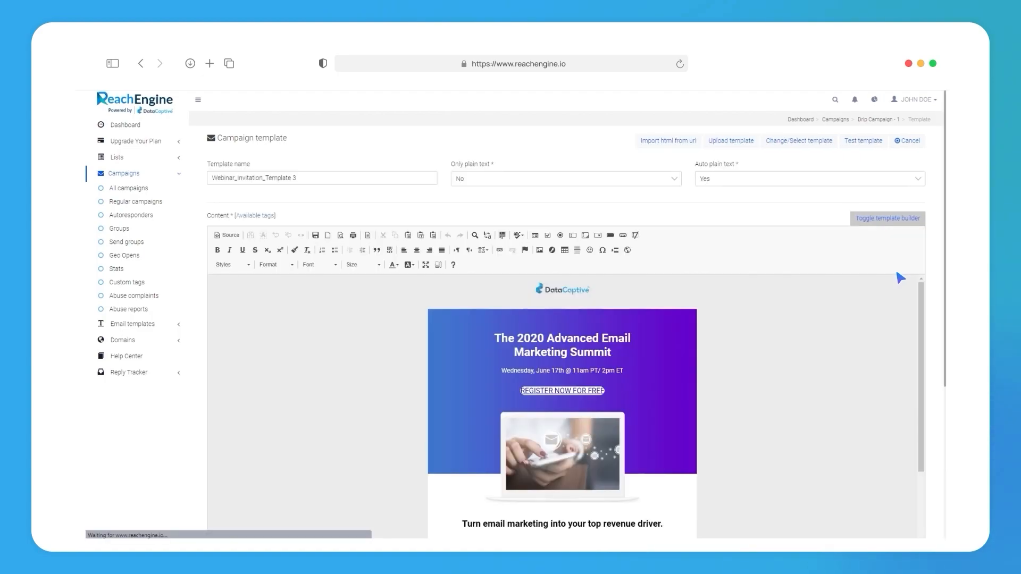
# Step: Add a blank entry for changing a subscriber custom field on link click and view the section's info
pyautogui.scroll(-5, 918, 281)
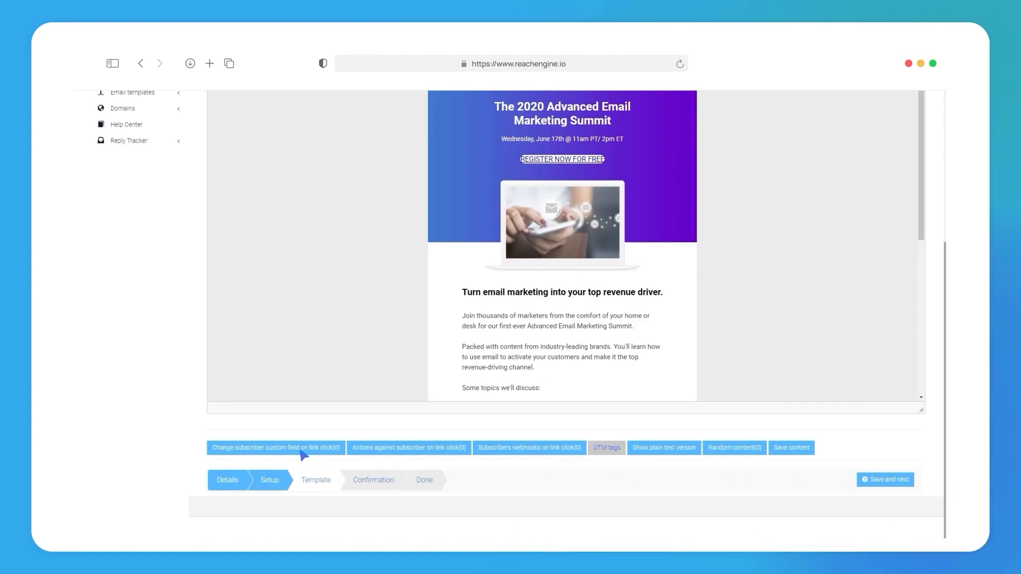
pyautogui.click(266, 449)
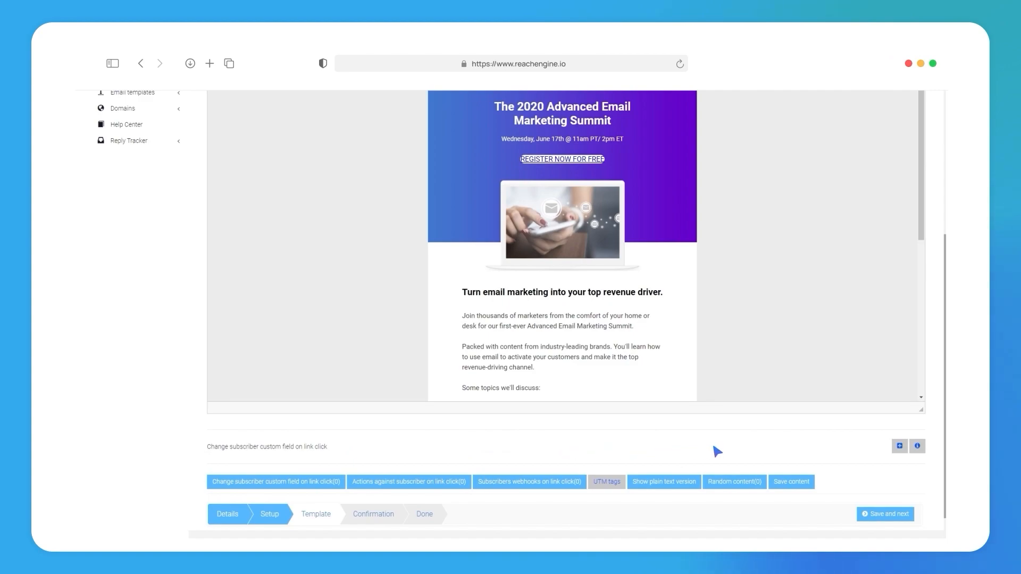
pyautogui.click(899, 447)
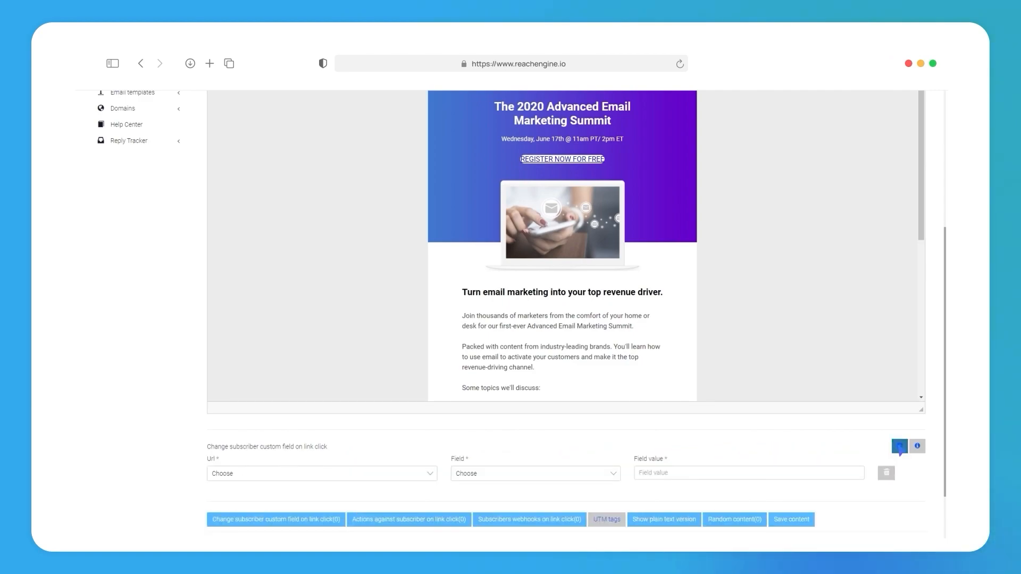
pyautogui.click(917, 447)
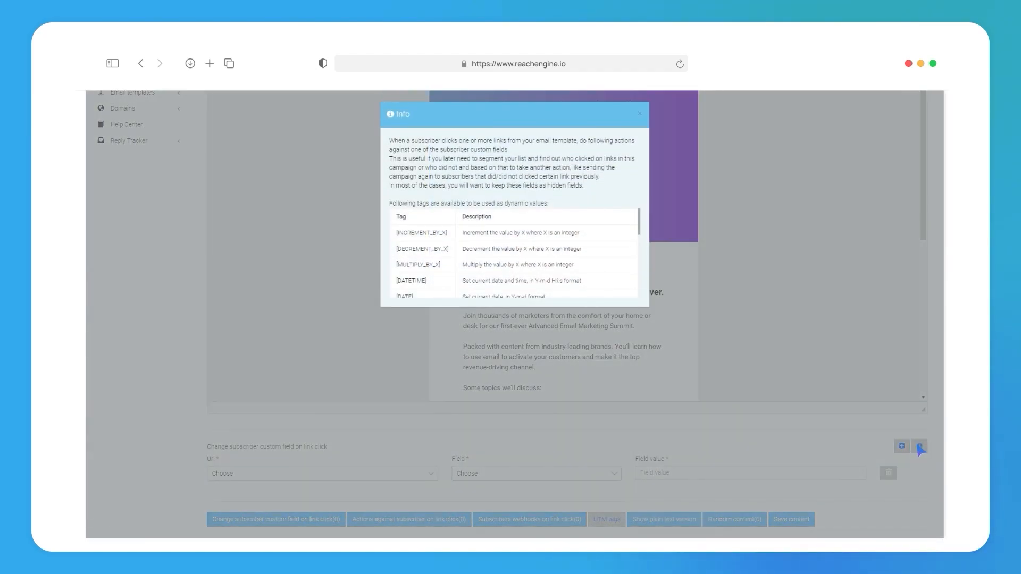
pyautogui.click(824, 319)
# Step: Add a blank entry for actions against the subscriber on link click
pyautogui.scroll(-2, 950, 435)
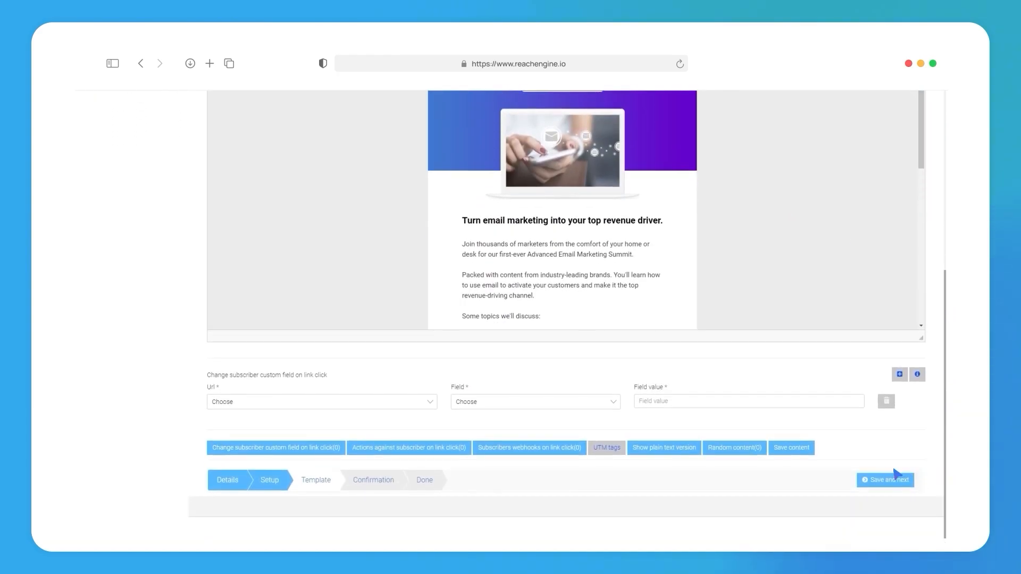
pyautogui.click(417, 449)
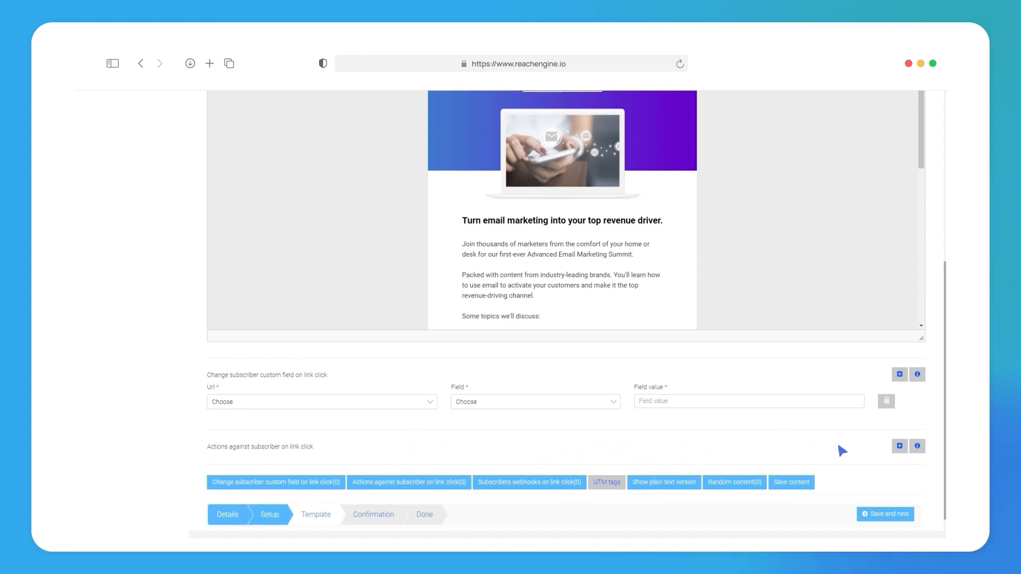
pyautogui.click(899, 446)
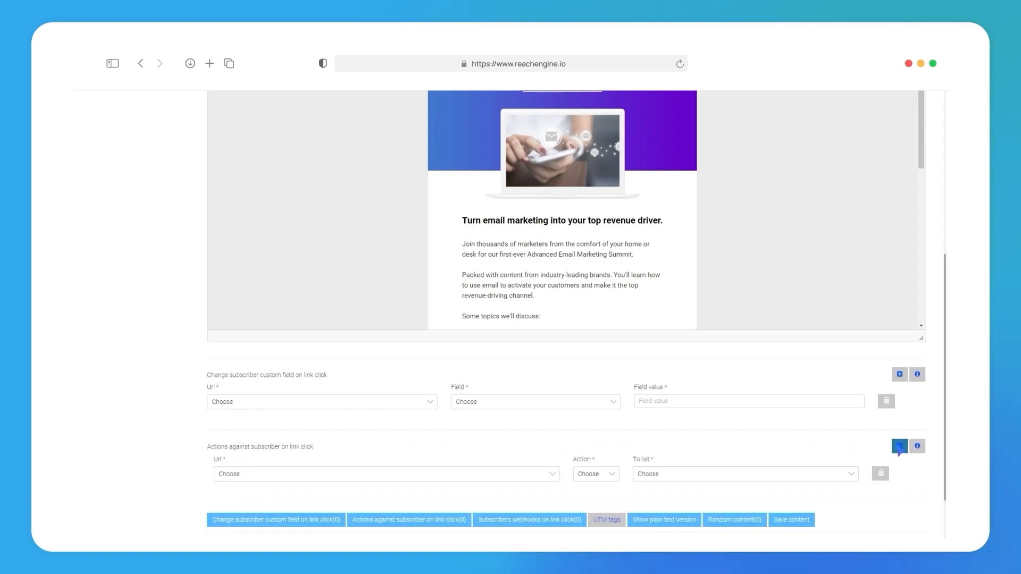
pyautogui.scroll(-3, 946, 447)
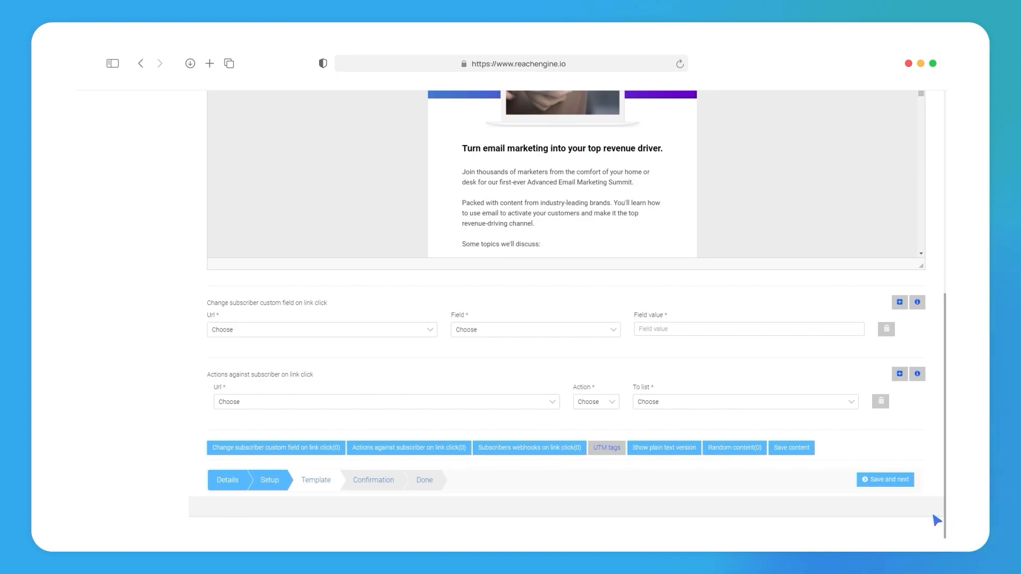
pyautogui.click(308, 404)
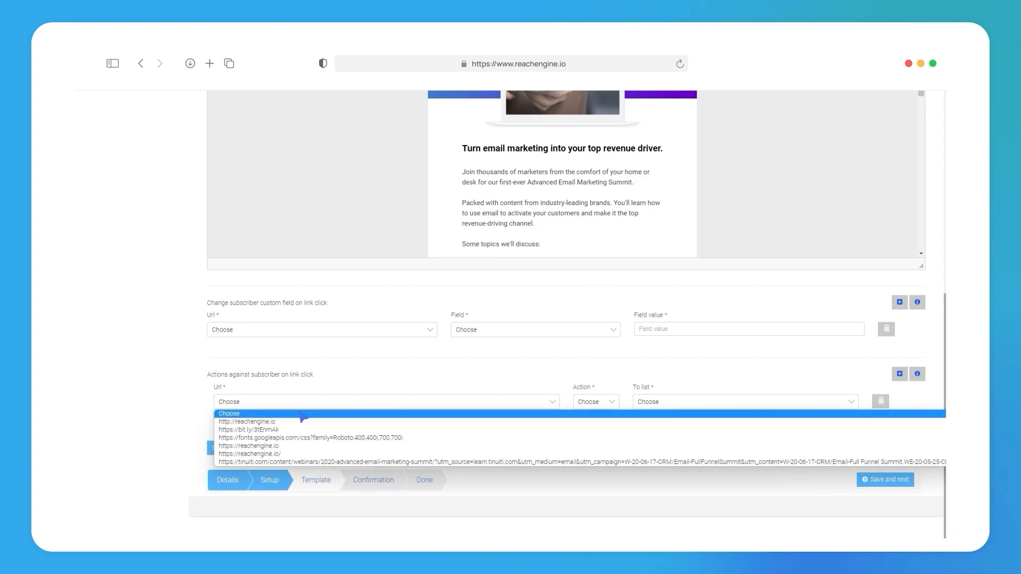
pyautogui.click(303, 446)
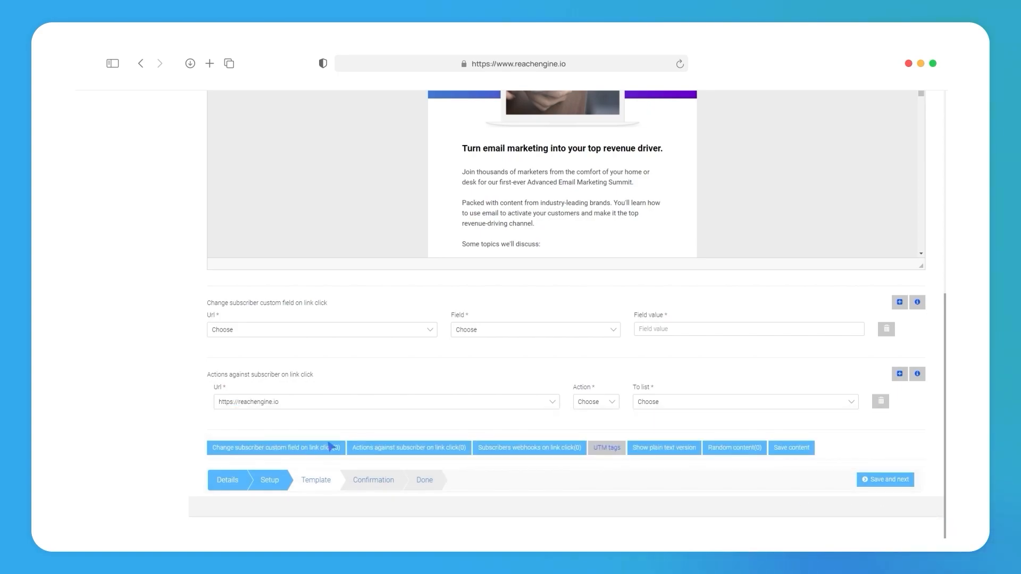
pyautogui.click(614, 407)
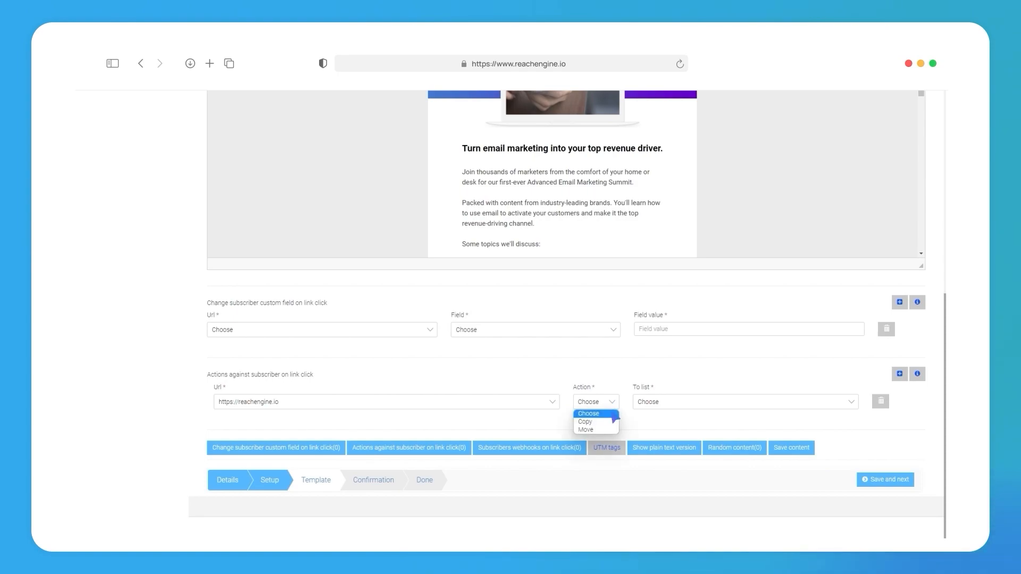
pyautogui.click(614, 423)
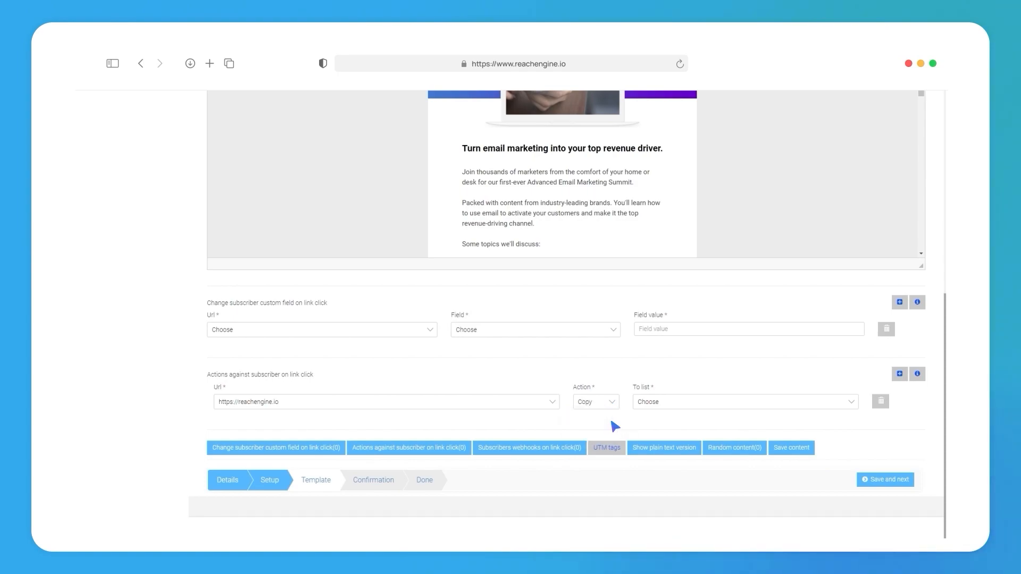
pyautogui.click(652, 408)
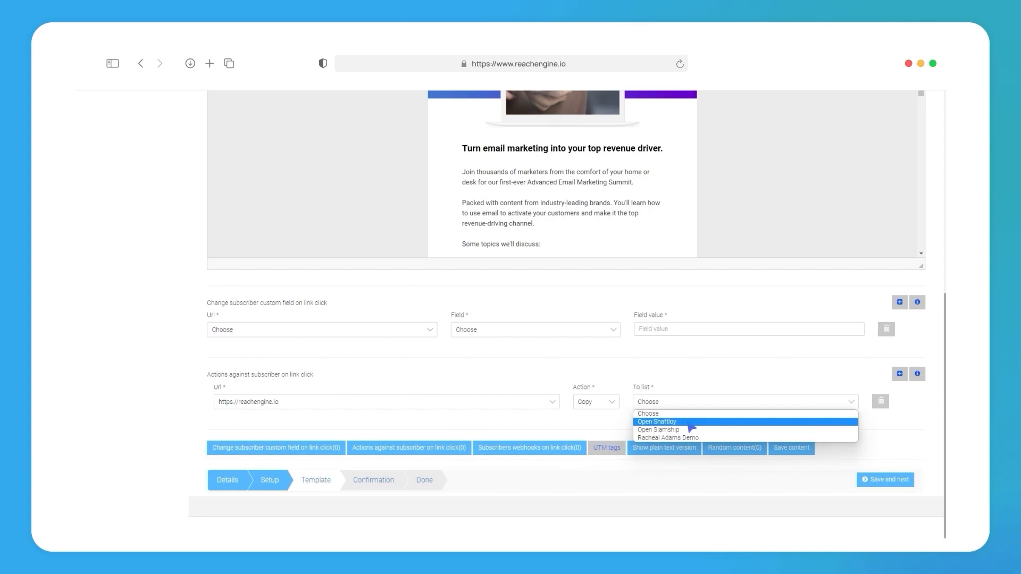
pyautogui.click(689, 423)
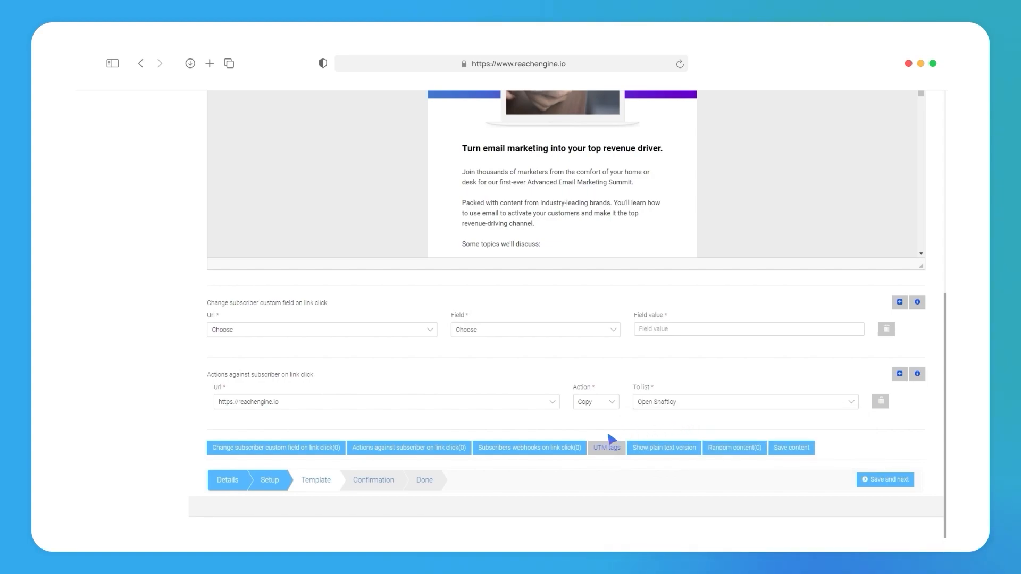
# Step: Add a blank entry for subscriber webhooks on link click
pyautogui.click(534, 449)
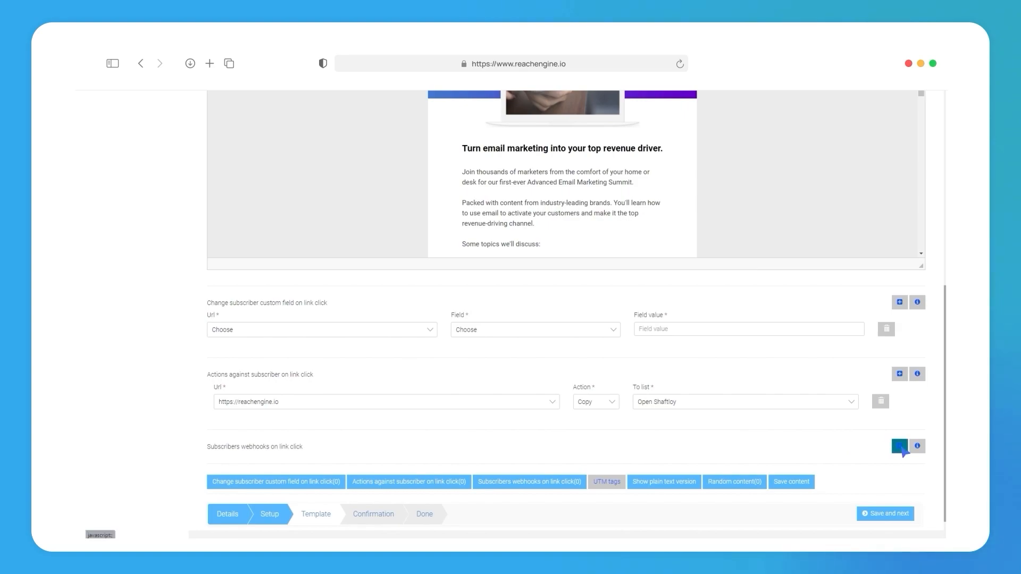
pyautogui.click(899, 446)
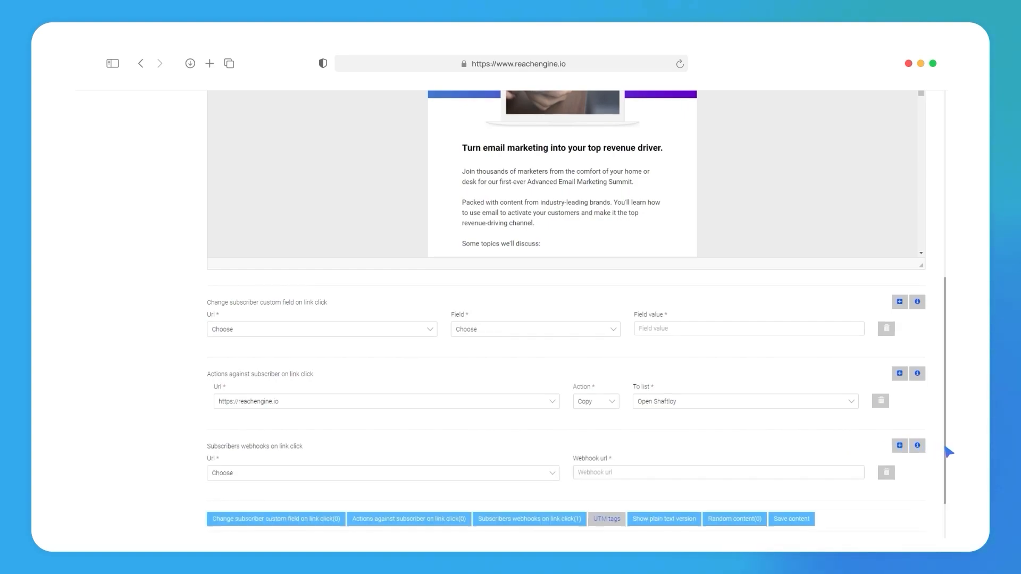
# Step: Review the plain text version of the email template and hide it again
pyautogui.scroll(-3, 948, 452)
pyautogui.click(666, 449)
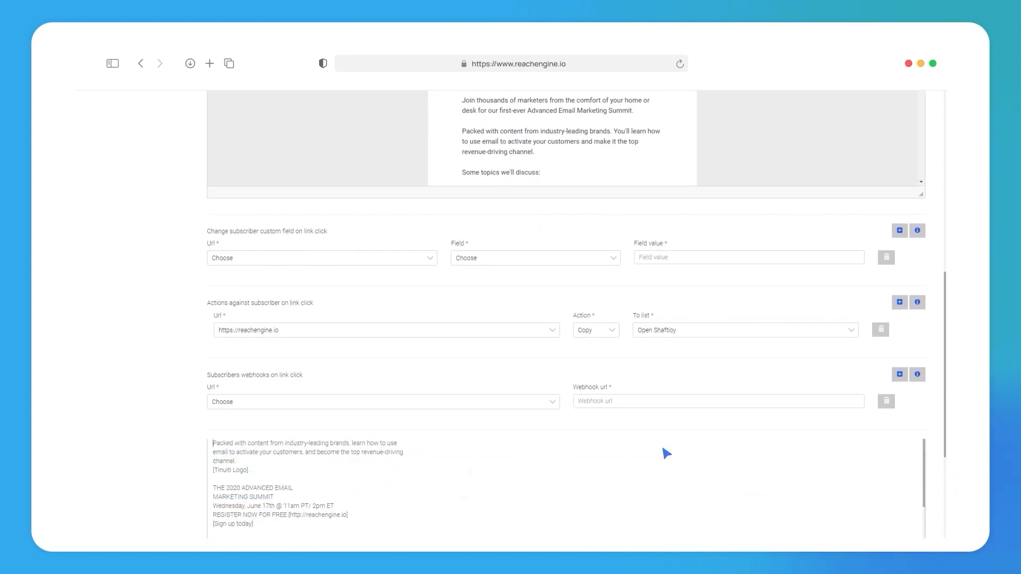
pyautogui.moveTo(946, 423); pyautogui.dragTo(949, 516)
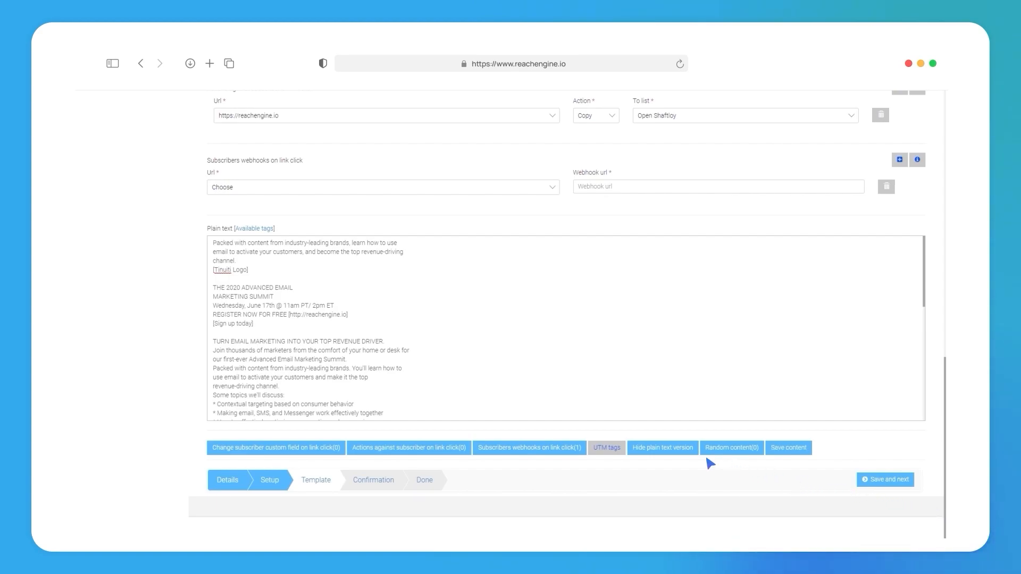
pyautogui.click(661, 450)
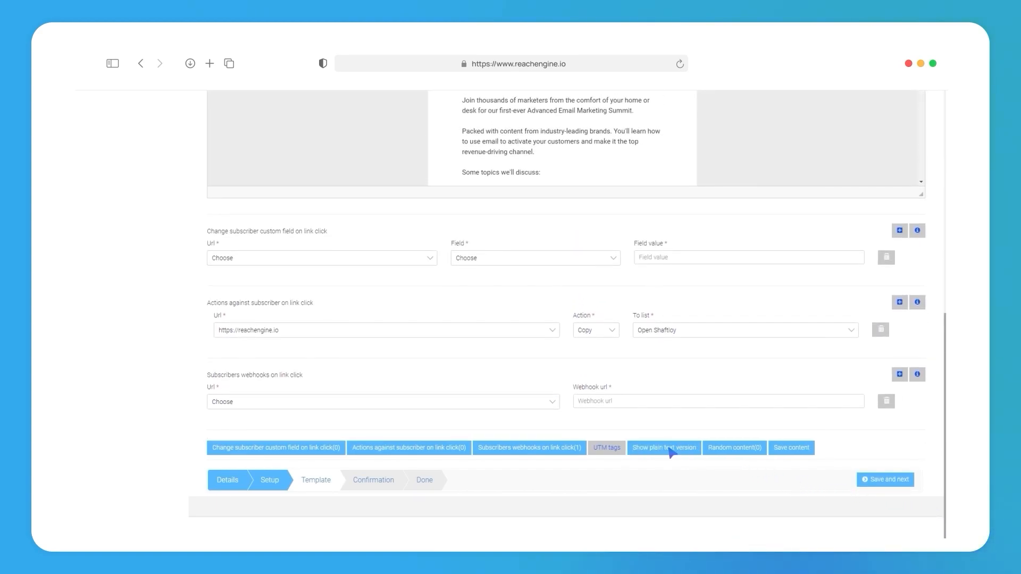
# Step: Add three blank random content blocks and view the section's info
pyautogui.click(731, 449)
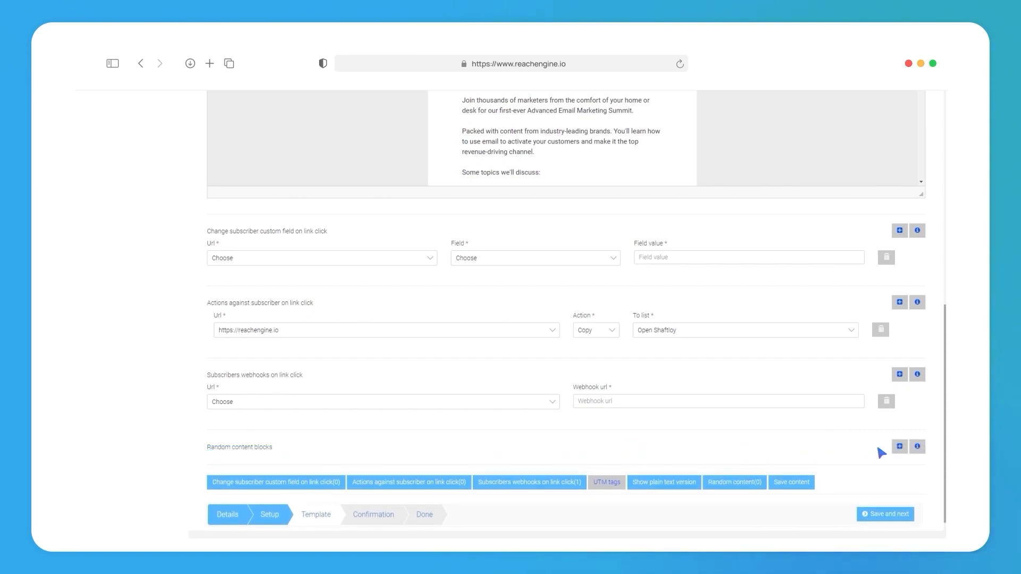
pyautogui.click(900, 446)
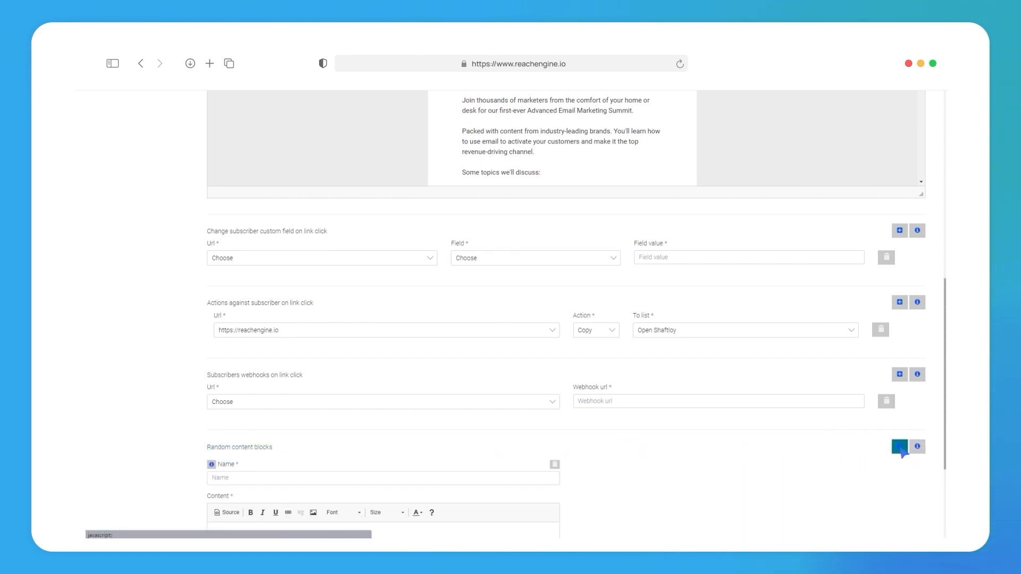
pyautogui.moveTo(939, 438); pyautogui.dragTo(950, 506)
pyautogui.click(900, 281)
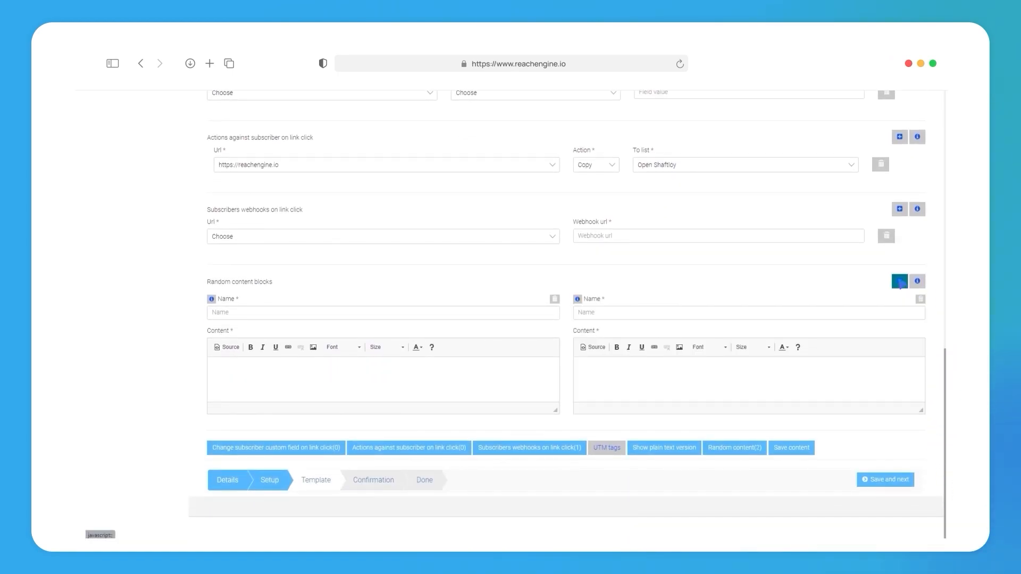
pyautogui.click(900, 281)
pyautogui.moveTo(948, 395); pyautogui.dragTo(948, 476)
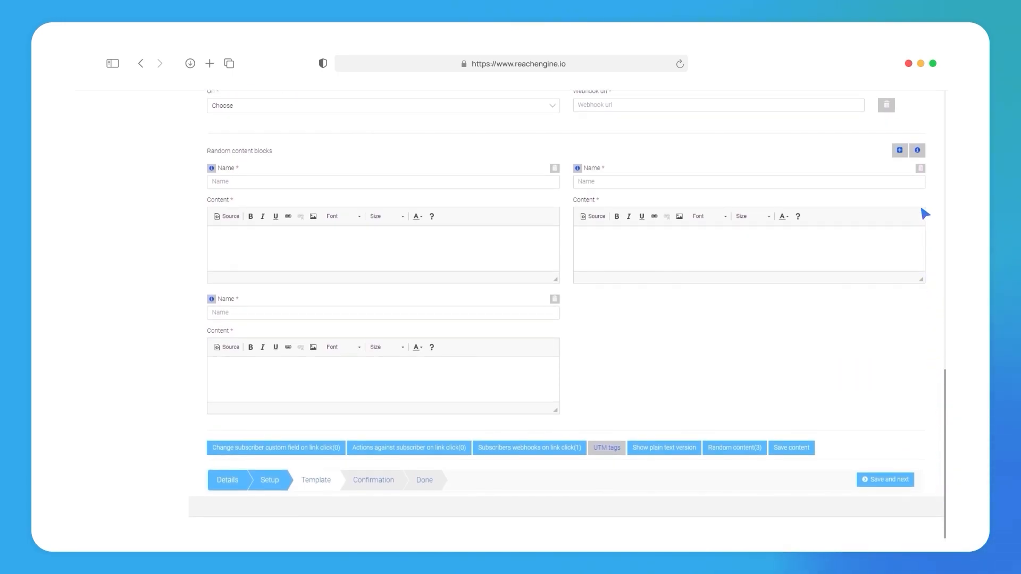
pyautogui.click(917, 150)
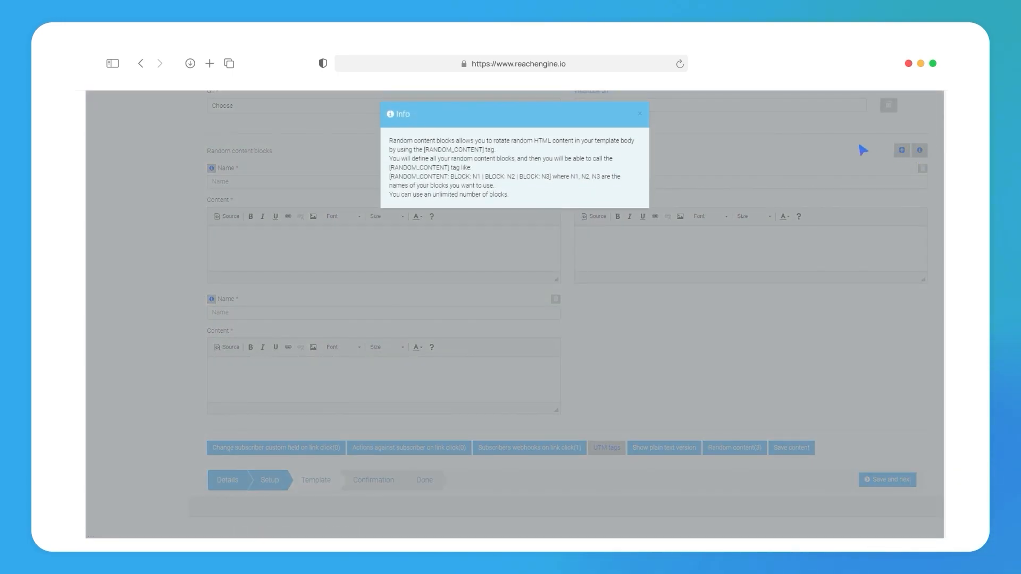
pyautogui.click(640, 114)
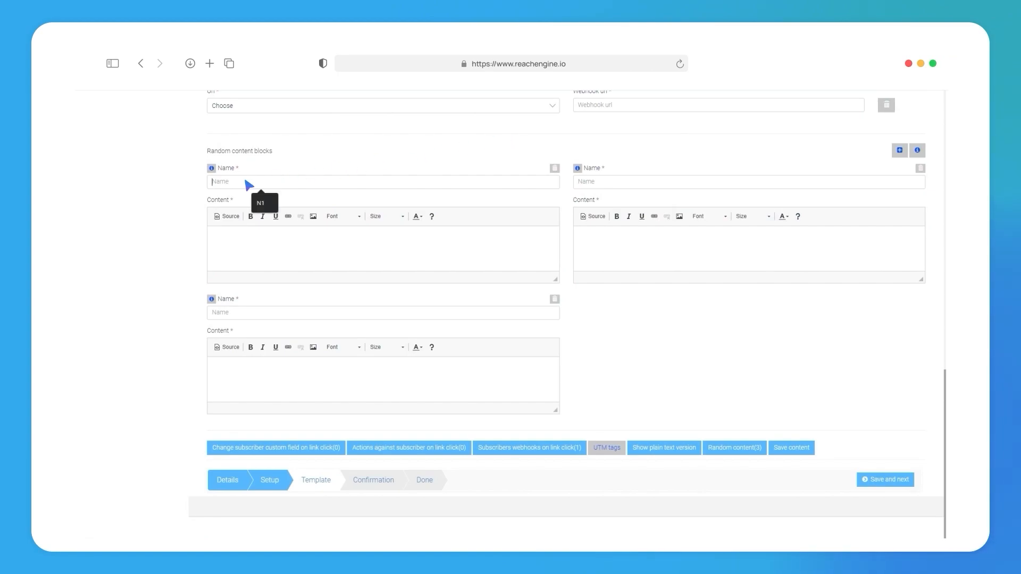
# Step: Name the three random content blocks N1, N2 and N3
pyautogui.click(259, 183)
pyautogui.write('N1')
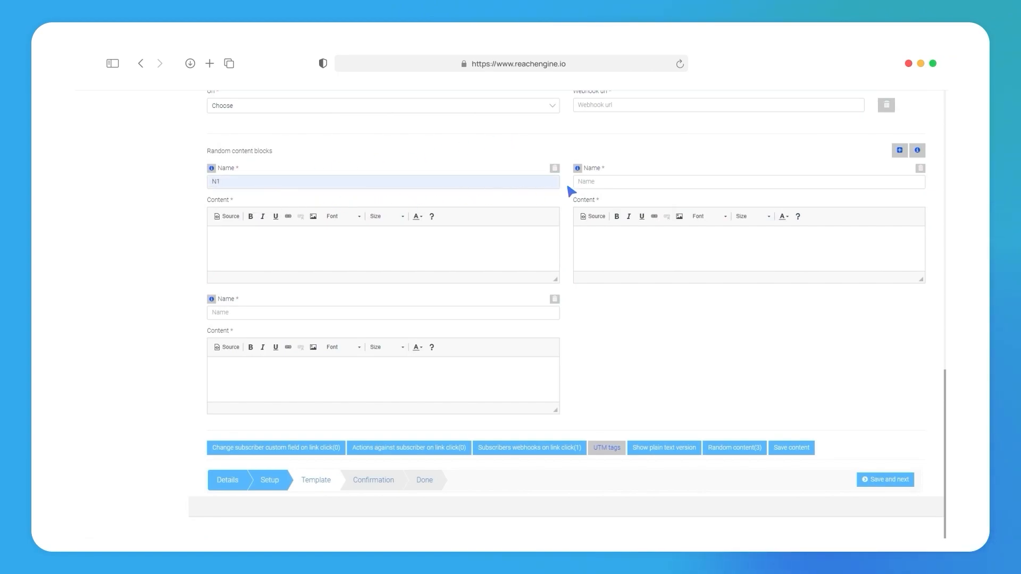
pyautogui.click(628, 183)
pyautogui.write('N2')
pyautogui.click(306, 312)
pyautogui.write('N3')
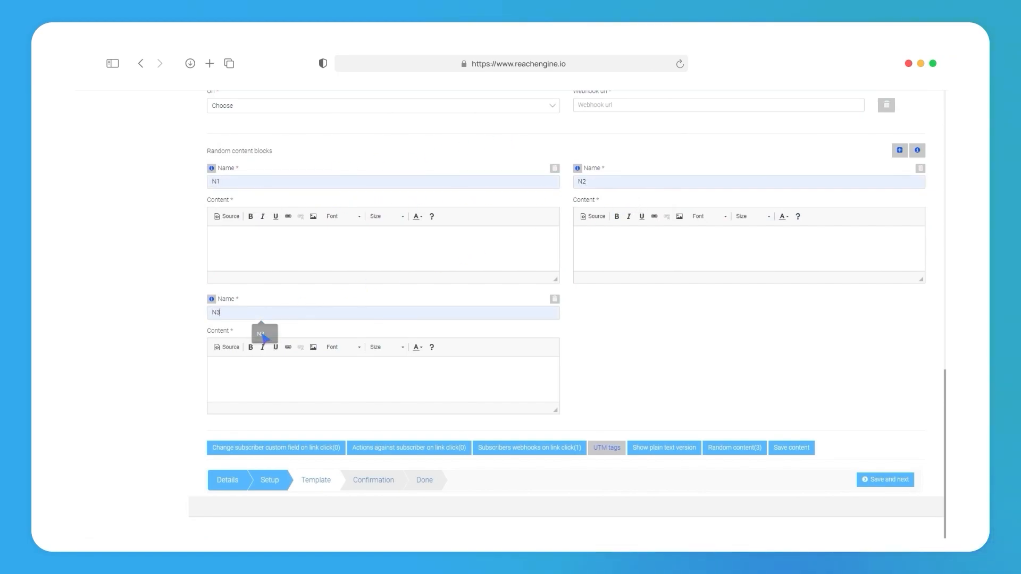
# Step: Copy the example tag [RANDOM_CONTENT: BLOCK: N1 | BLOCK: N2 | BLOCK: N3] from the random content info
pyautogui.click(917, 151)
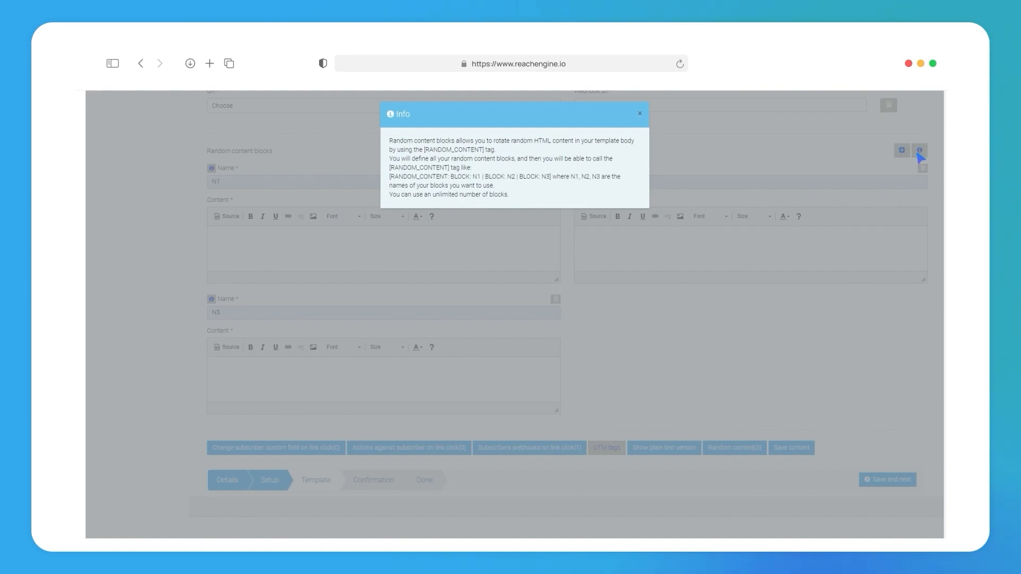
pyautogui.moveTo(390, 177); pyautogui.dragTo(553, 181)
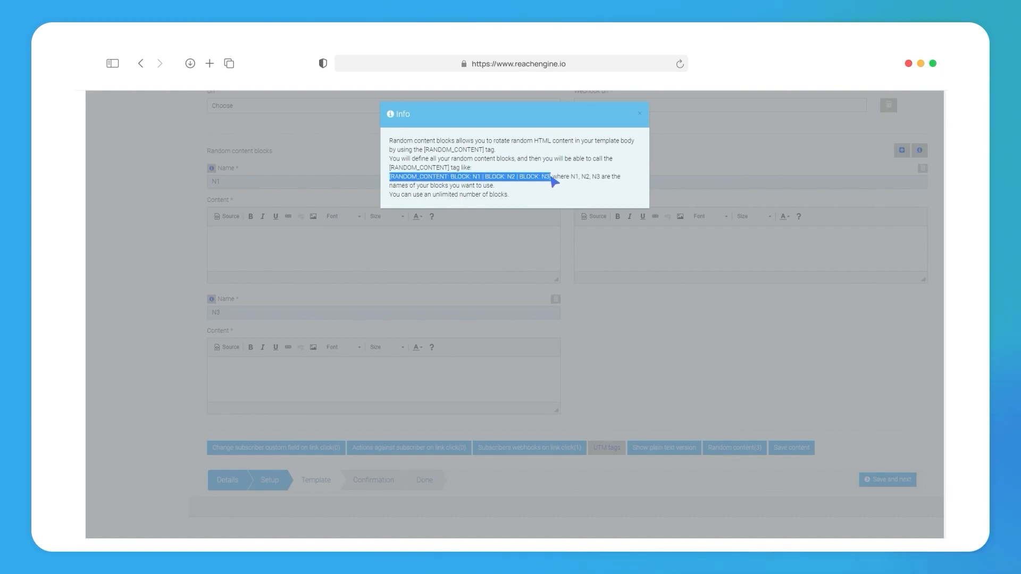
pyautogui.rightClick(554, 180)
pyautogui.click(568, 183)
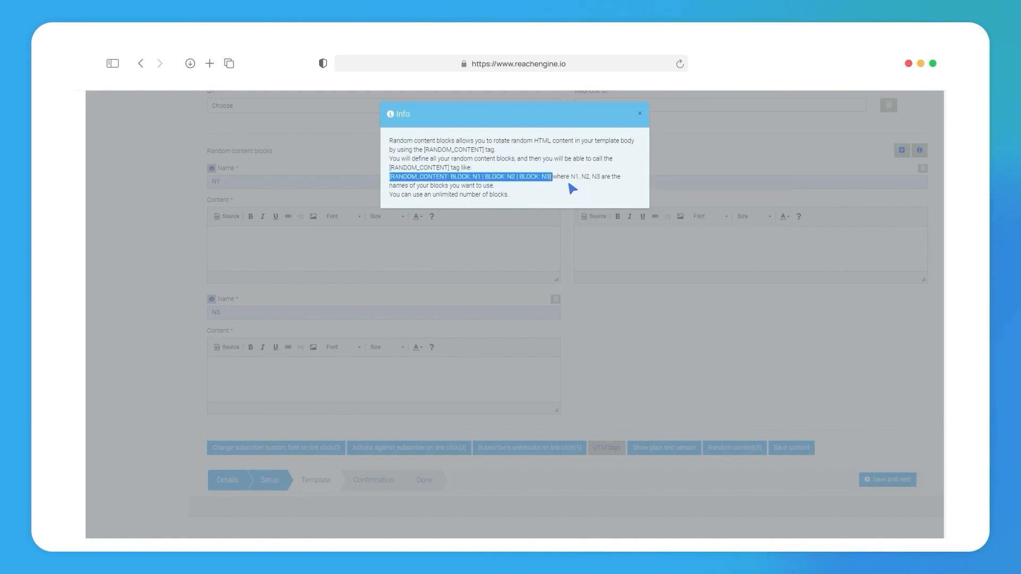
pyautogui.click(640, 113)
# Step: Replace the template headline "The 2020 Advanced Email Marketing Summit" with the copied random content tag
pyautogui.moveTo(945, 464); pyautogui.dragTo(940, 187)
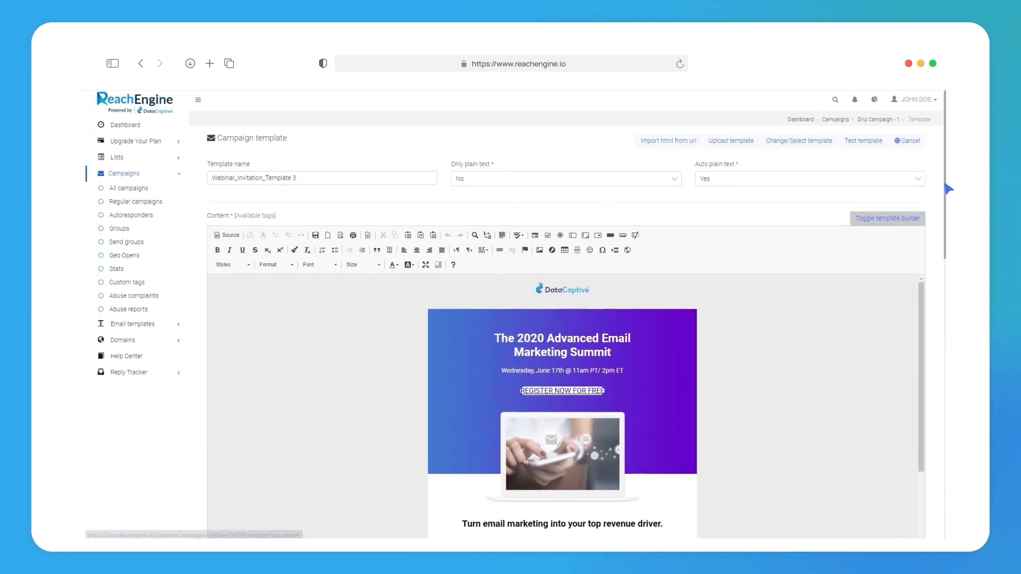
pyautogui.click(612, 352)
pyautogui.moveTo(612, 353); pyautogui.dragTo(495, 344)
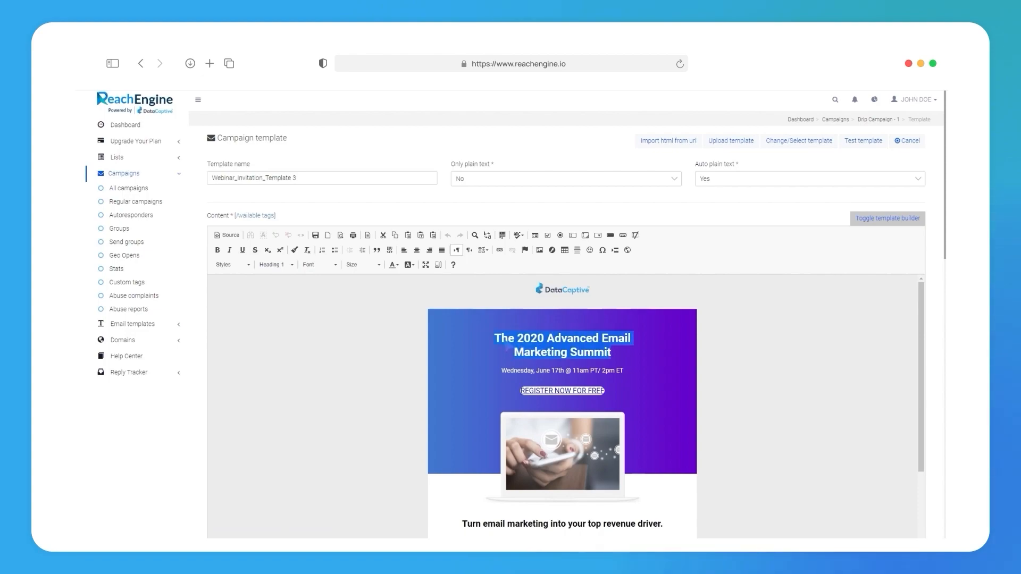
pyautogui.hotkey('ctrl', 'v')
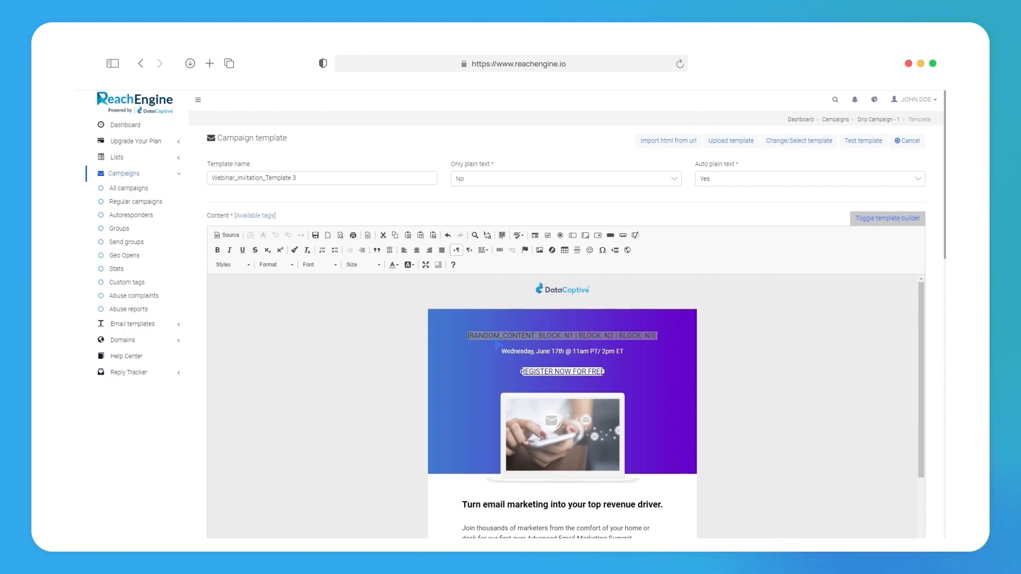
# Step: Enter "The 2020 Advanced Email Marketing Summit" as the content of blocks N1, N2 and N3, and save the template to continue to confirmation
pyautogui.scroll(-1, 948, 202)
pyautogui.moveTo(949, 202); pyautogui.dragTo(948, 503)
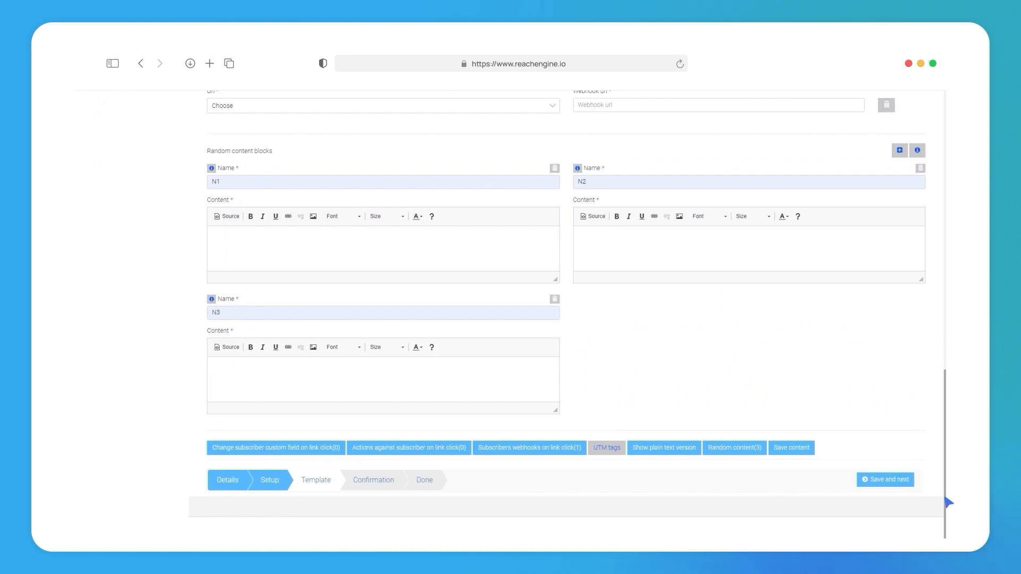
pyautogui.click(334, 238)
pyautogui.hotkey('ctrl', 'v')
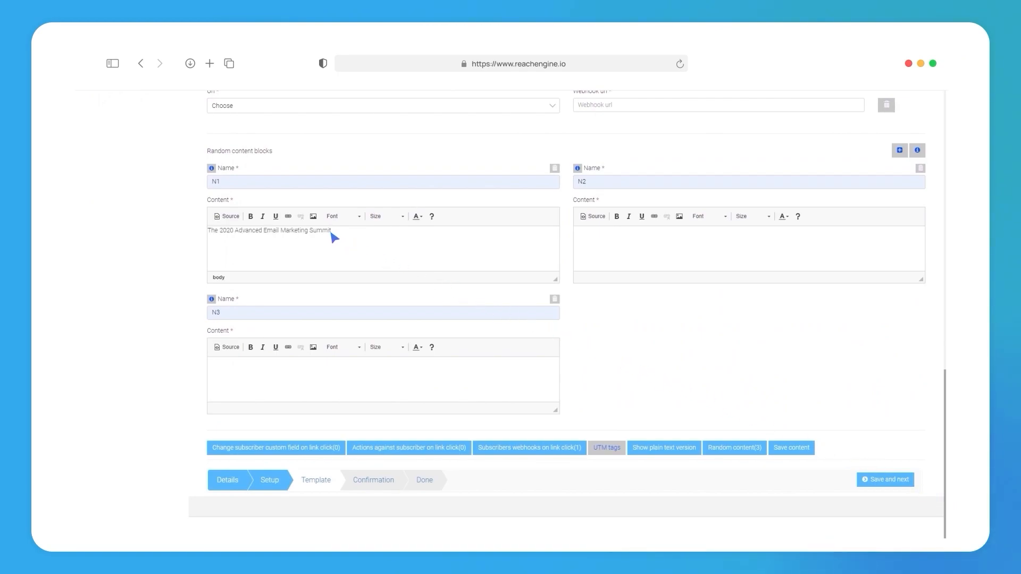
pyautogui.click(702, 237)
pyautogui.hotkey('ctrl', 'v')
pyautogui.click(335, 367)
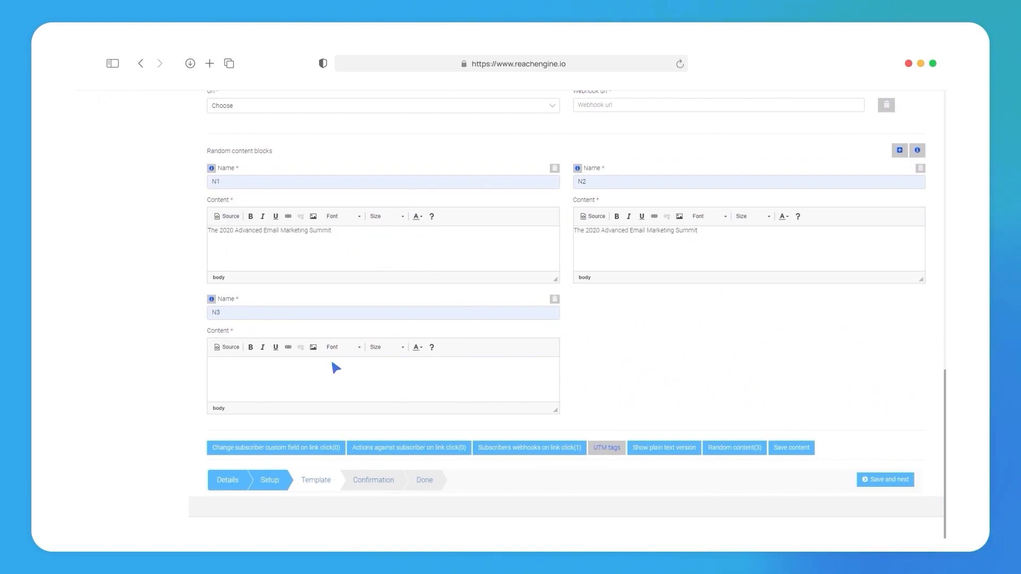
pyautogui.hotkey('ctrl', 'v')
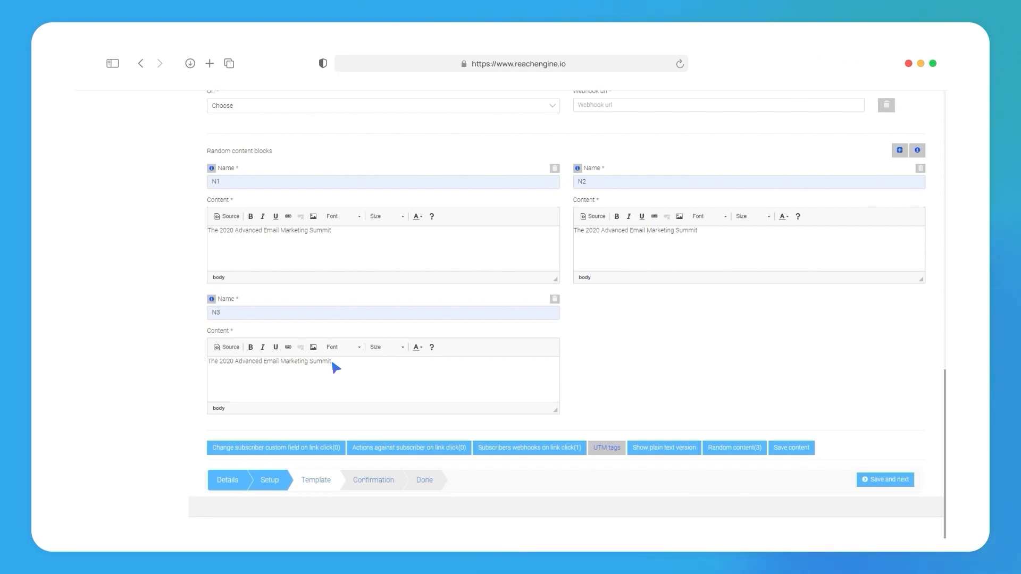
pyautogui.click(882, 481)
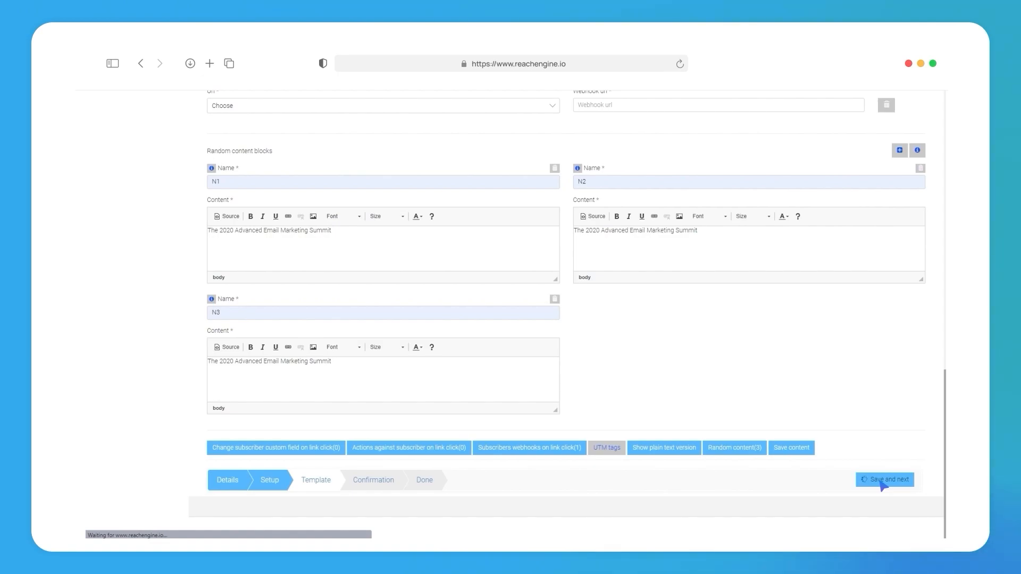
# Step: Set the campaign's activation to 12/9/22, 9:55 AM and keep AFTER-SUBSCRIBE as the autoresponder event
pyautogui.click(266, 212)
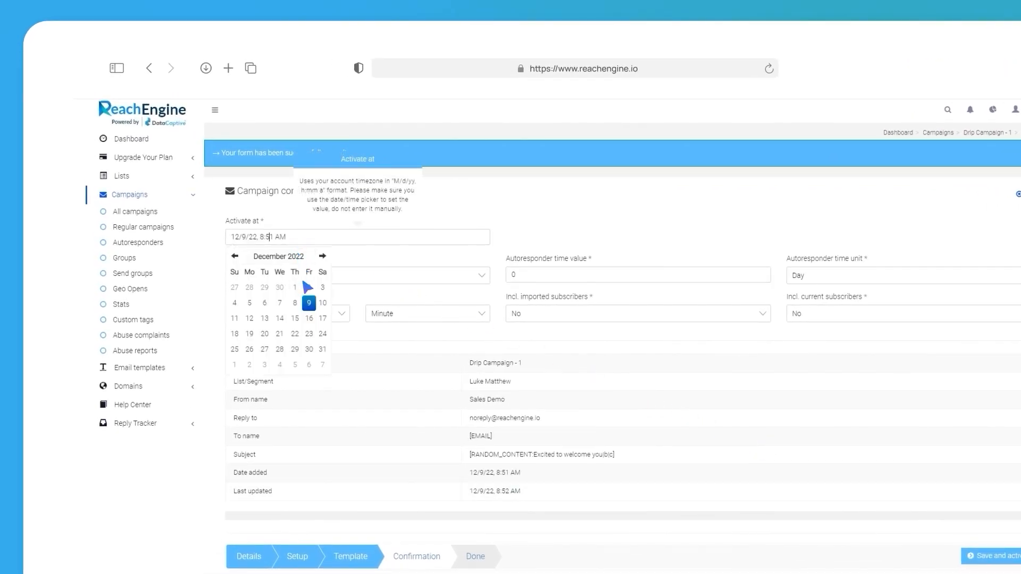
pyautogui.click(309, 306)
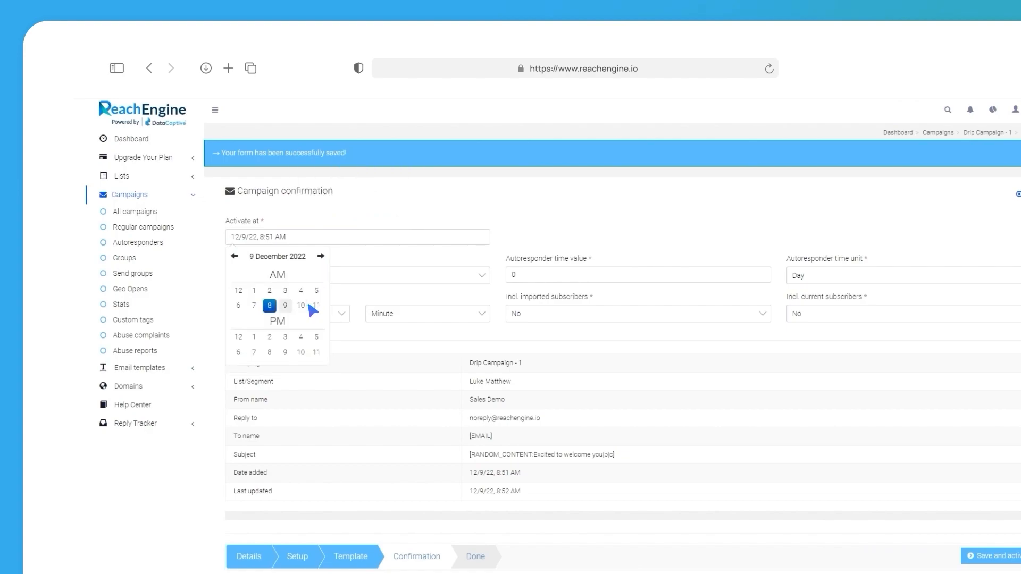
pyautogui.click(270, 307)
pyautogui.click(291, 322)
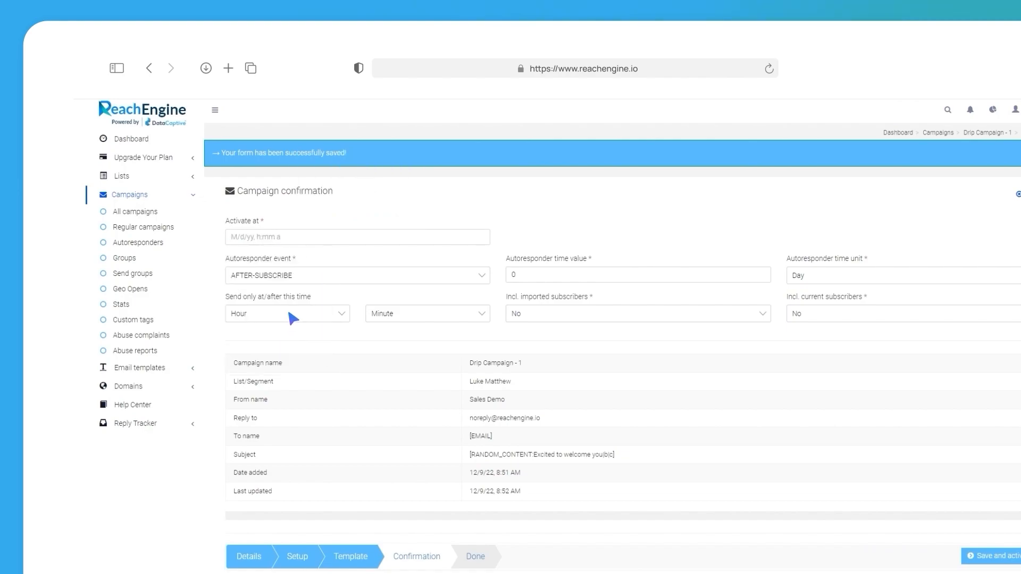
pyautogui.click(292, 280)
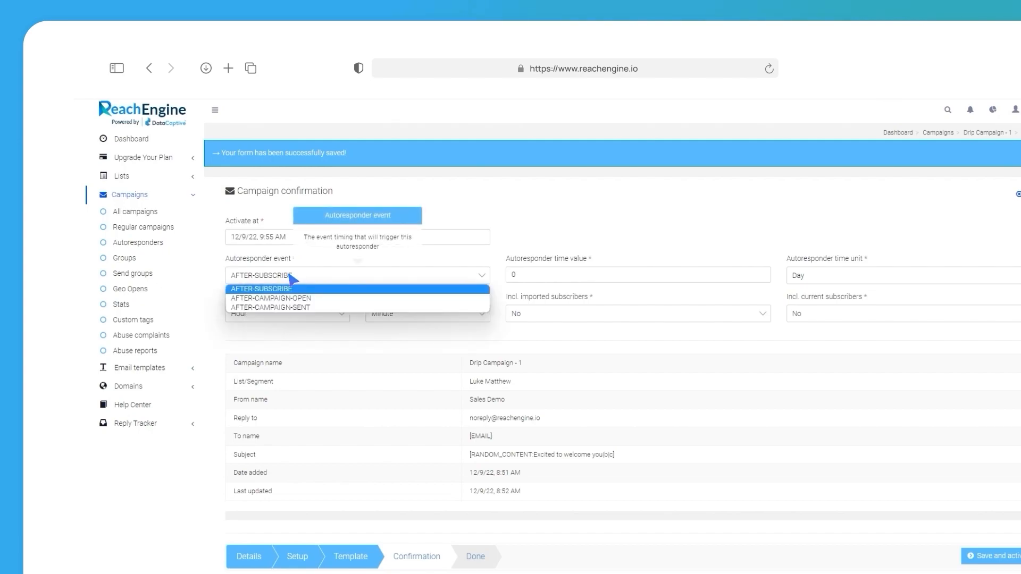
pyautogui.click(291, 276)
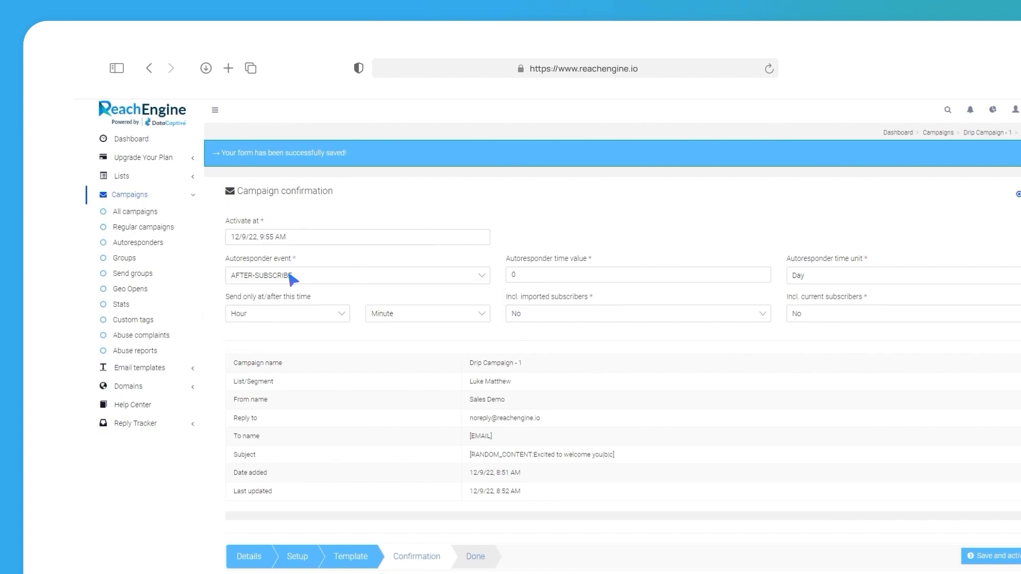
# Step: Restrict the autoresponder to send only at or after hour 07 and minute 03
pyautogui.click(292, 316)
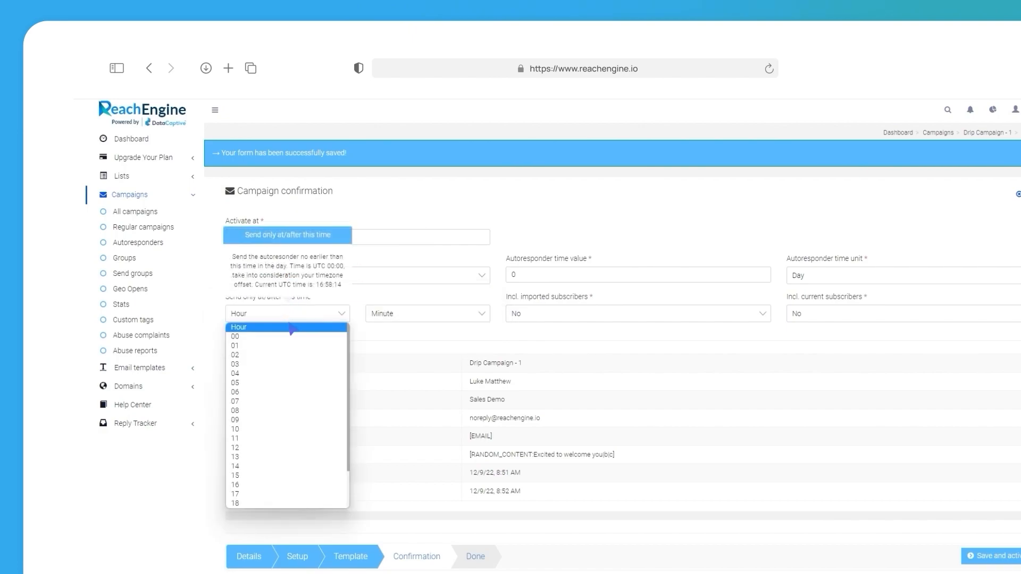
pyautogui.click(292, 402)
pyautogui.click(372, 314)
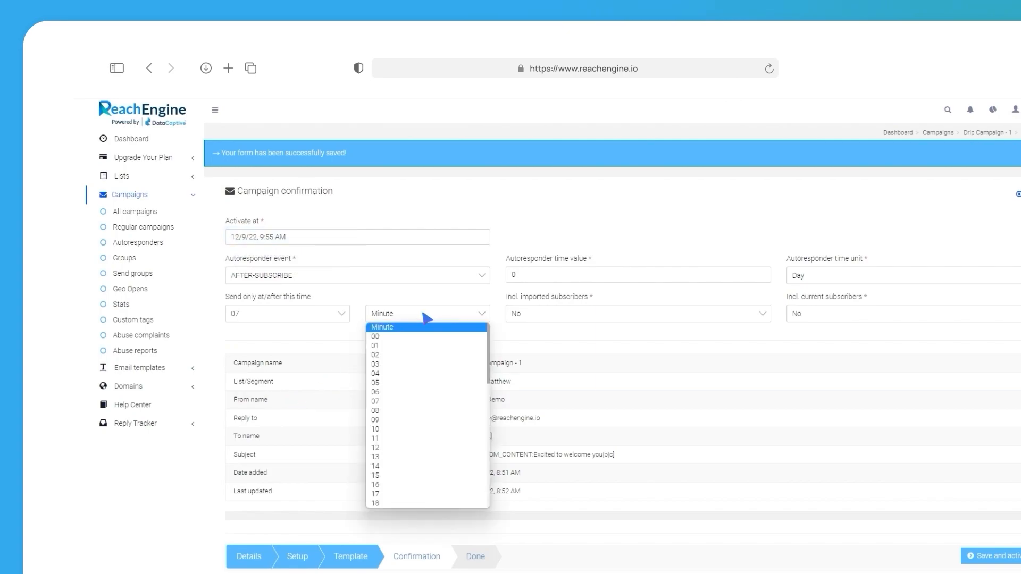
pyautogui.click(427, 365)
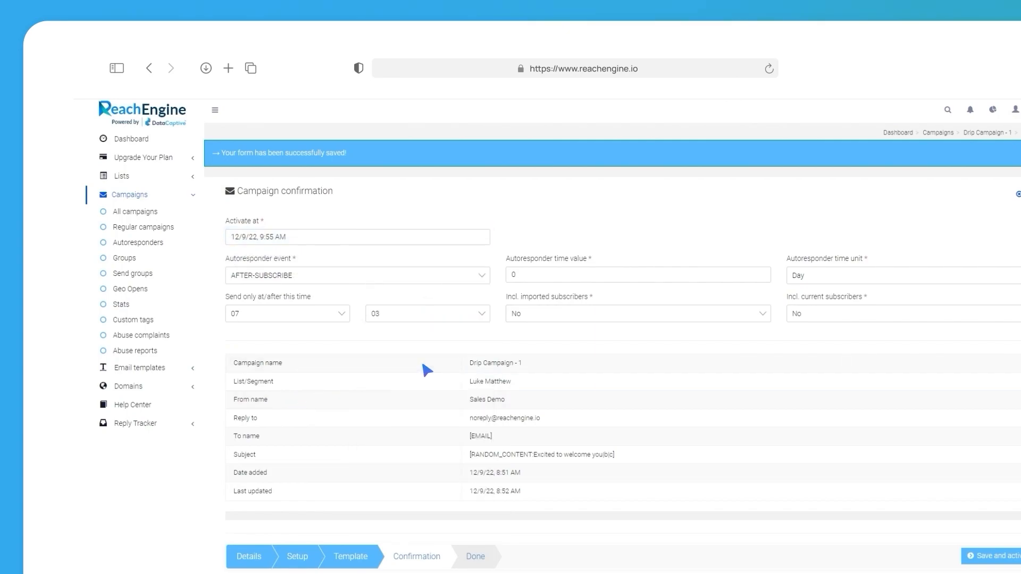
# Step: Set the autoresponder time value to -1 and its time unit to Week
pyautogui.click(762, 277)
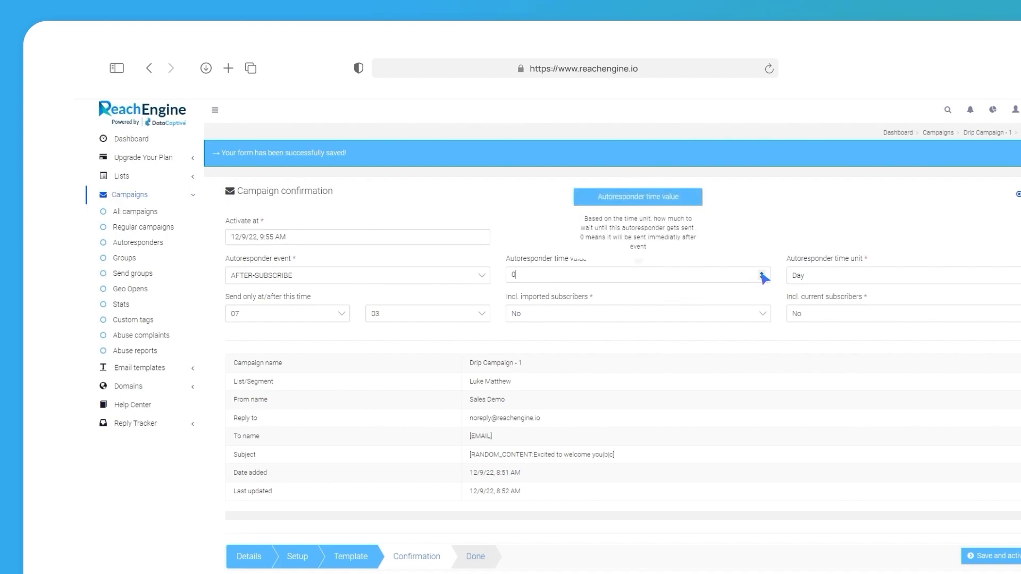
pyautogui.click(625, 277)
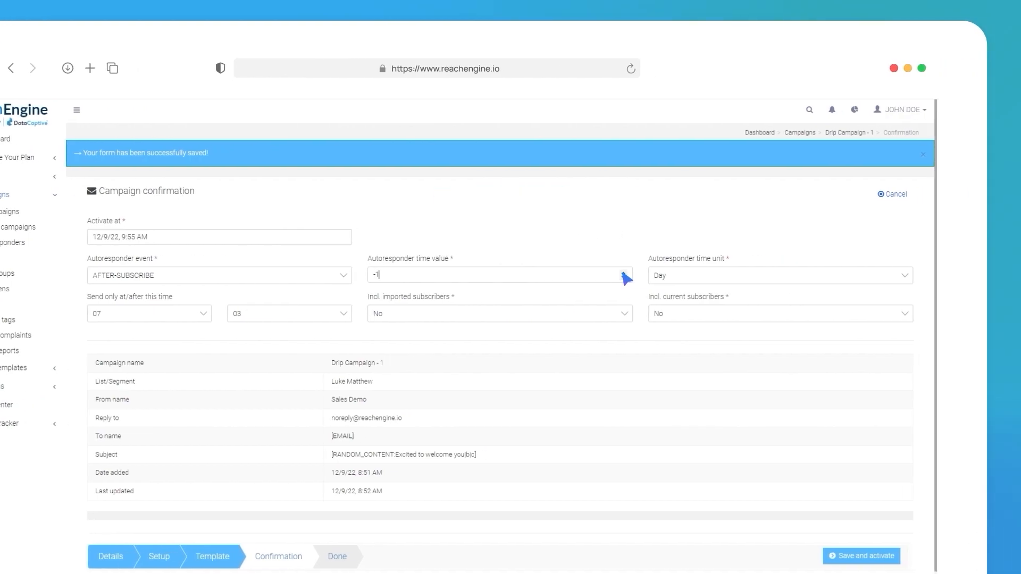
pyautogui.click(711, 276)
pyautogui.click(712, 318)
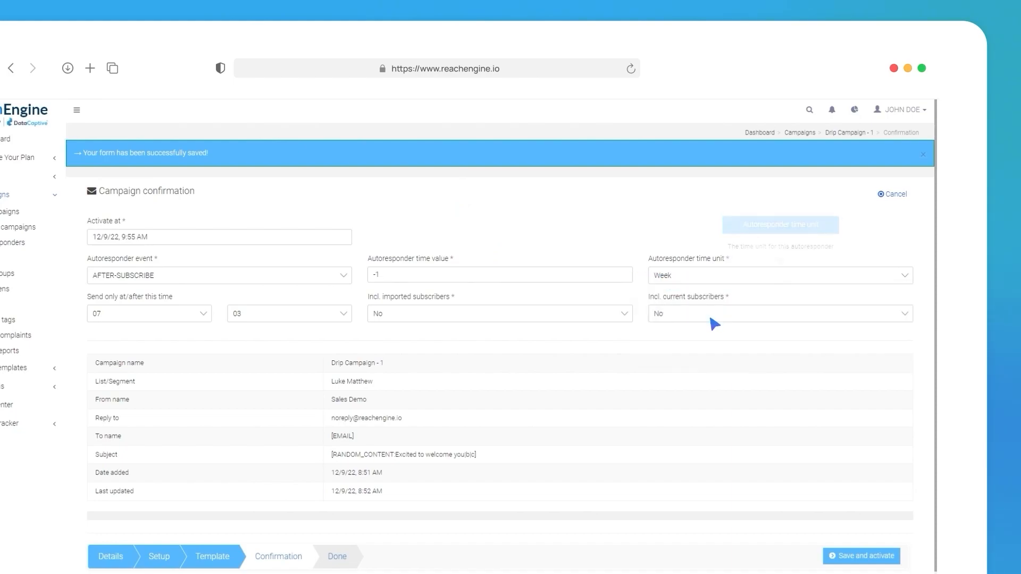
# Step: Keep the inclusion of imported and current subscribers at No, and save and activate the drip campaign
pyautogui.click(485, 319)
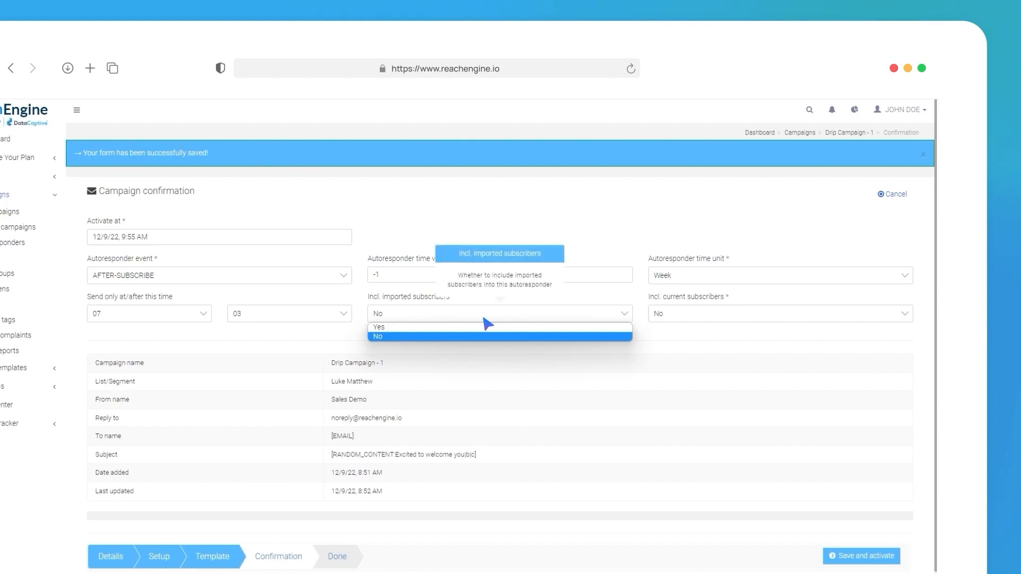
pyautogui.click(485, 319)
pyautogui.click(715, 319)
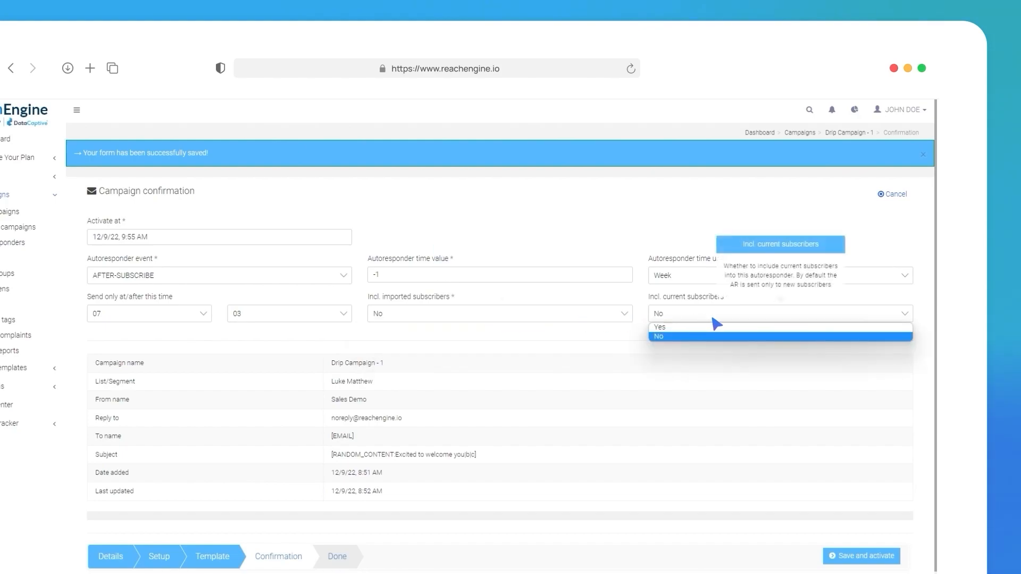
pyautogui.click(714, 318)
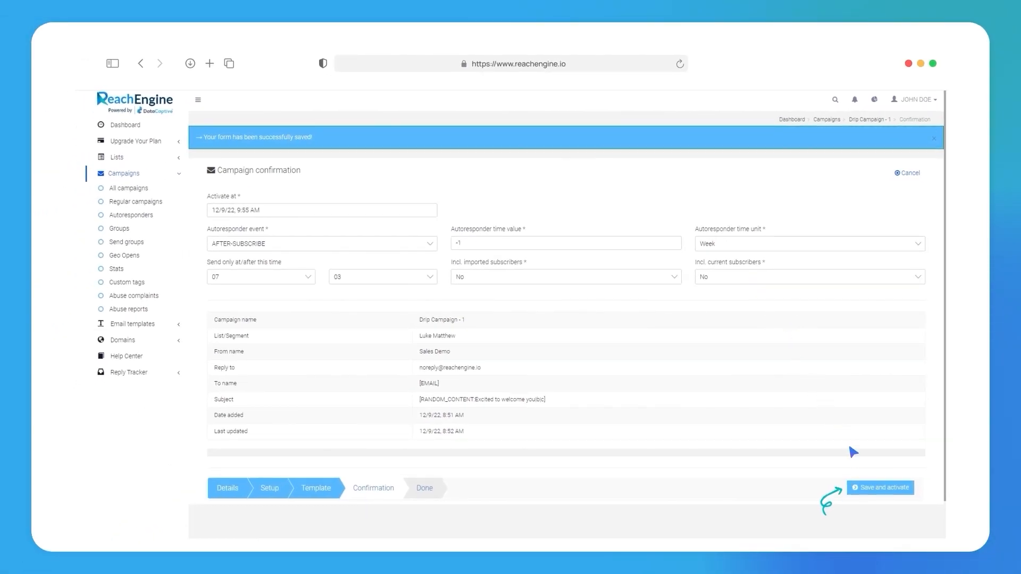
pyautogui.click(876, 488)
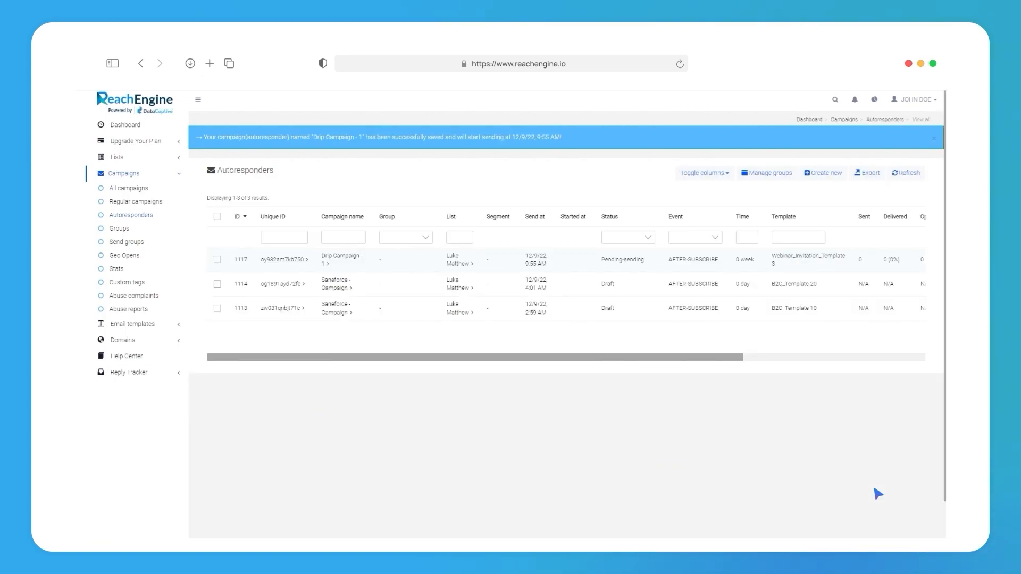